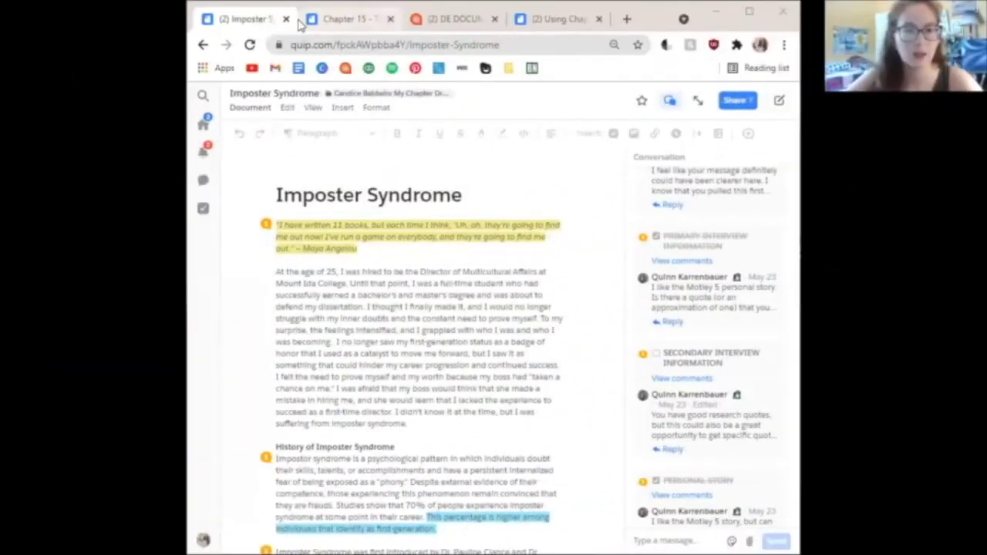
Maximize the browser window and look over the opening story and History section of the Imposter Syndrome chapter
key(super+Up)
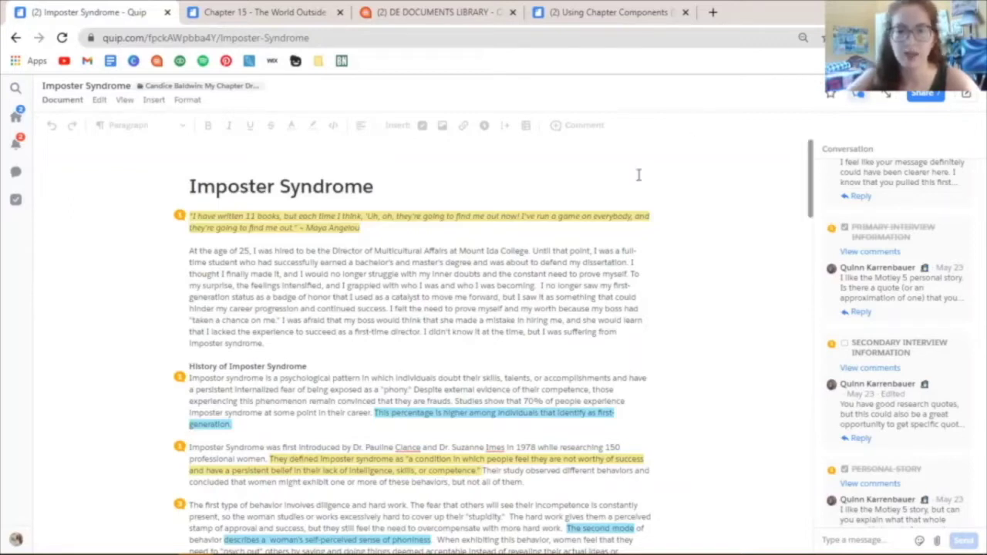
scroll(644, 189, down, 2)
scroll(646, 199, up, 2)
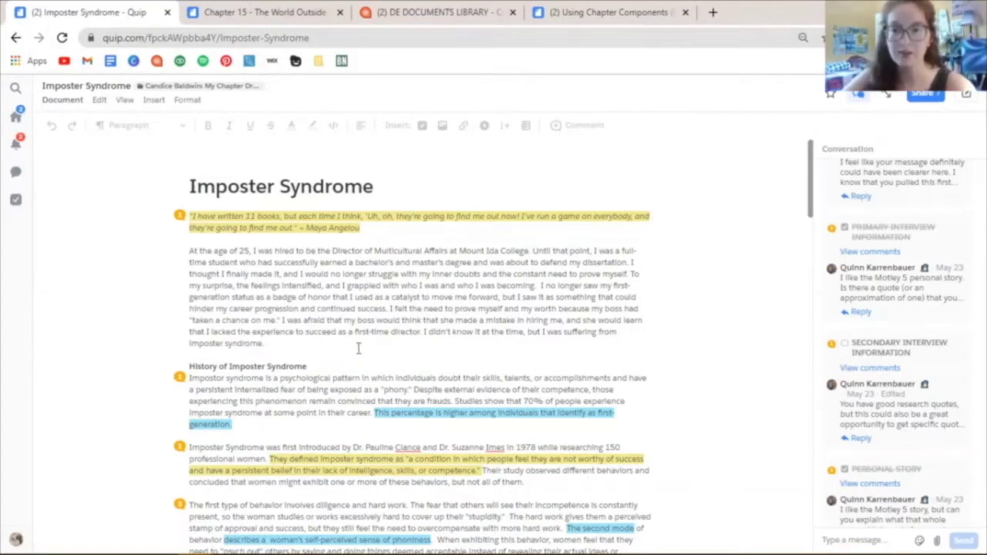
scroll(344, 333, down, 1)
scroll(344, 333, down, 2)
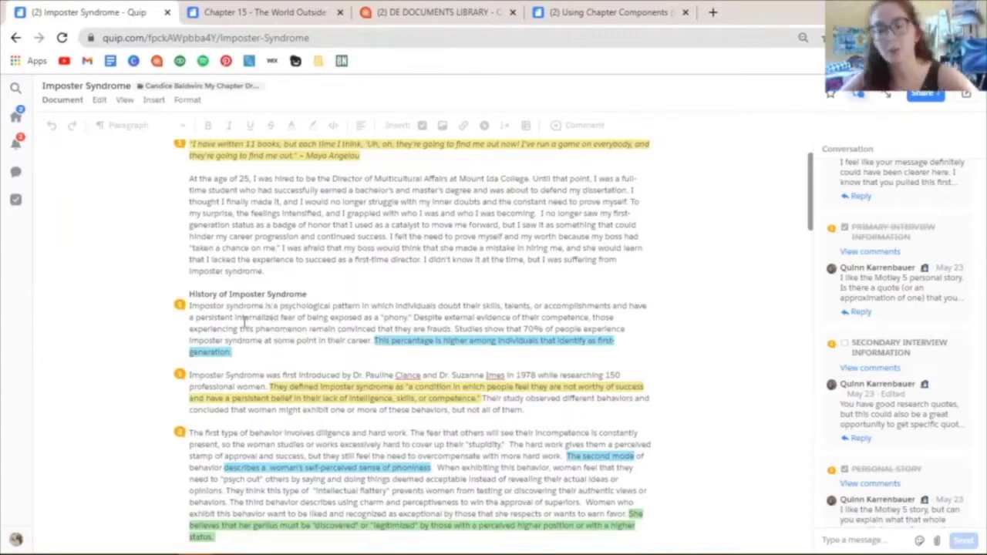
click(324, 294)
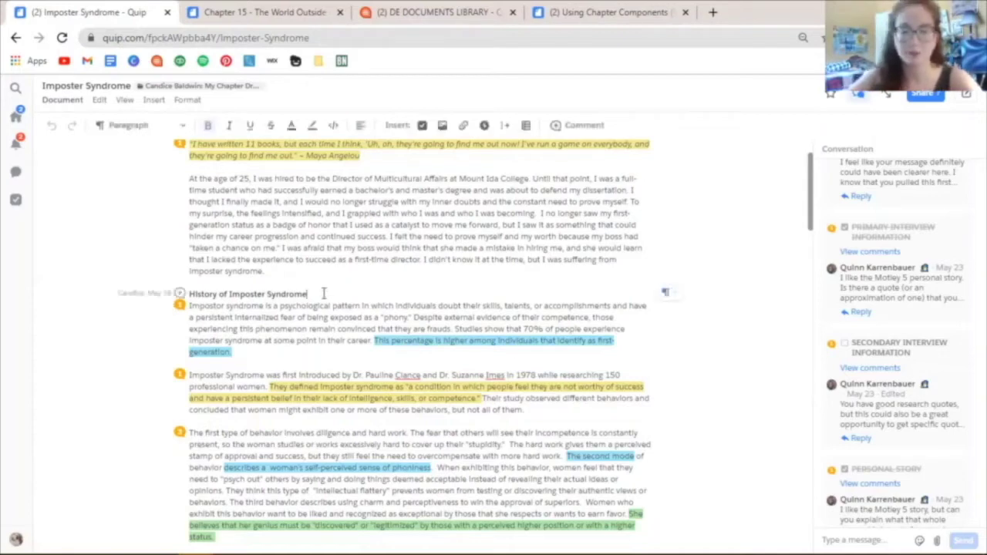
click(291, 274)
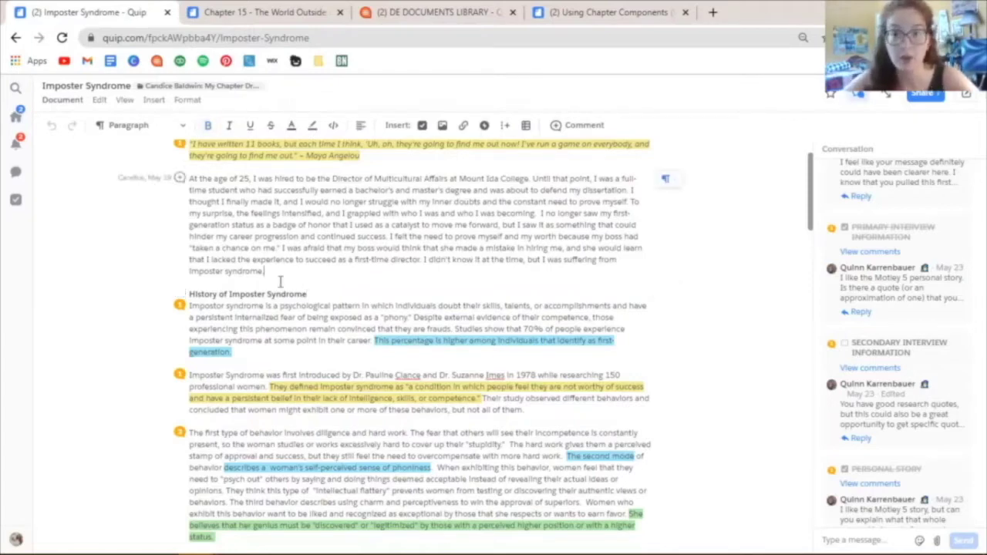
scroll(320, 284, up, 2)
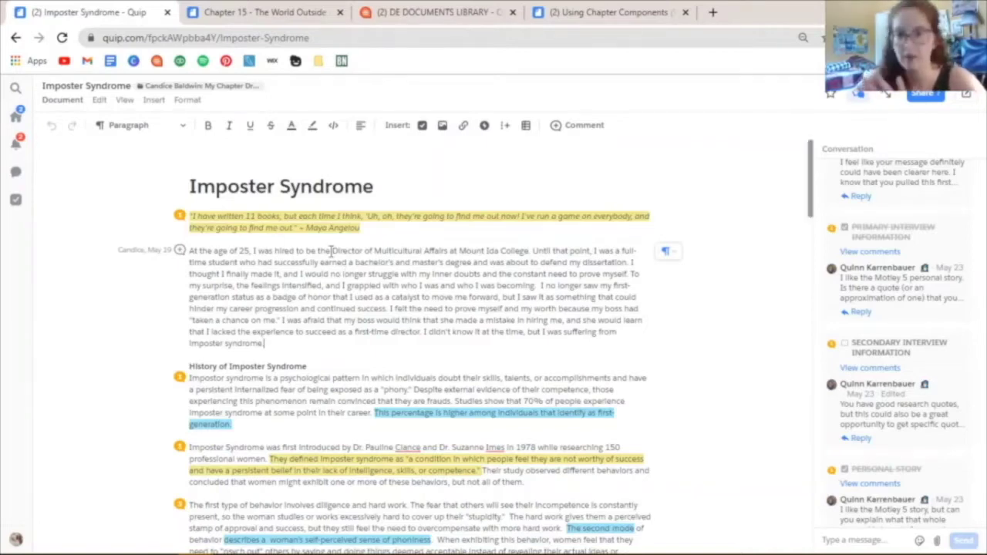
Go through the chapter to the component checklist at its end and place the cursor on the HOOK item
scroll(340, 255, down, 6)
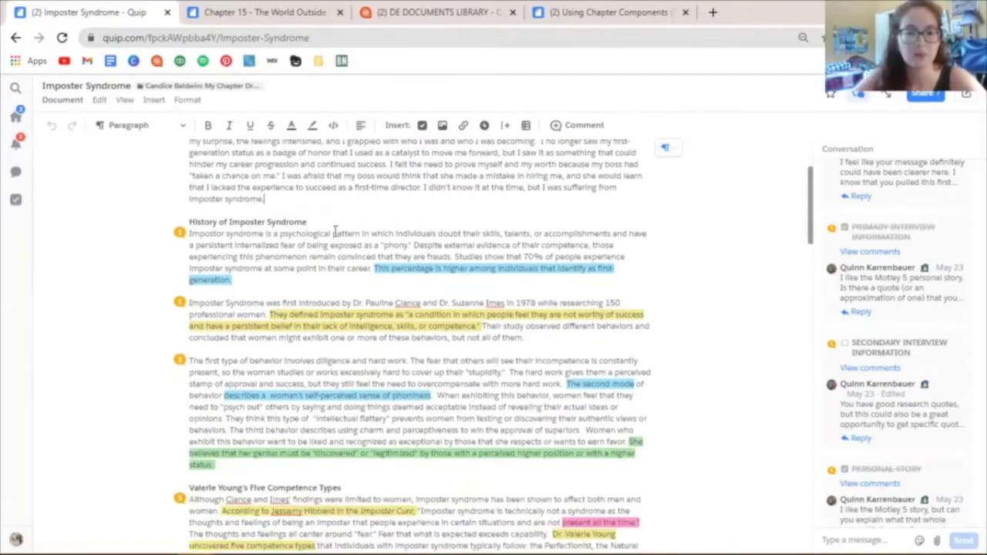
scroll(363, 257, down, 20)
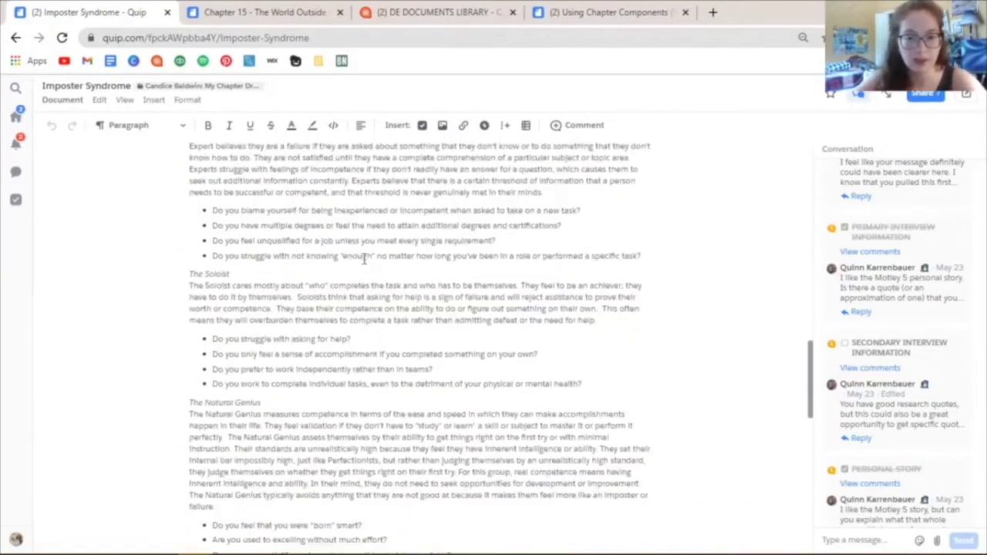
scroll(364, 258, down, 5)
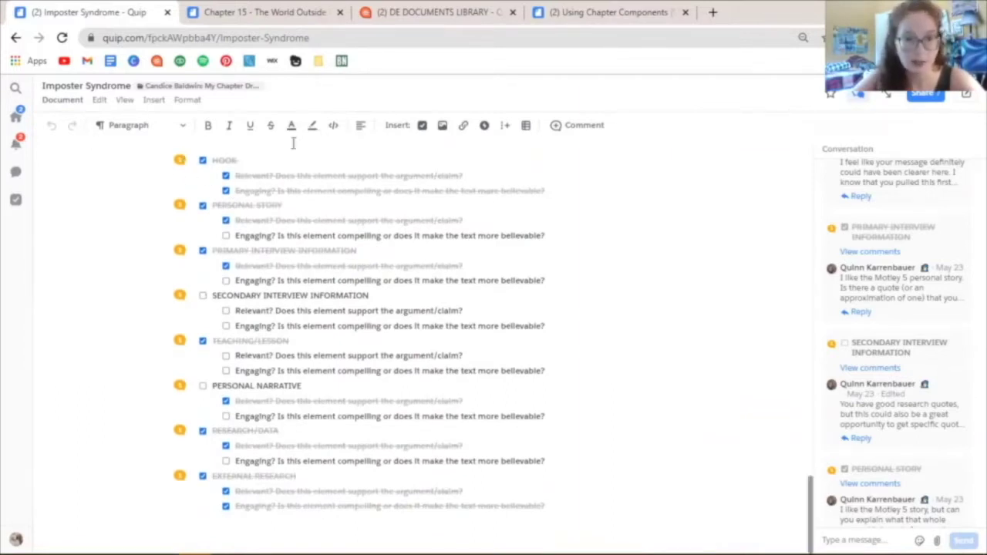
right_click(383, 161)
click(239, 152)
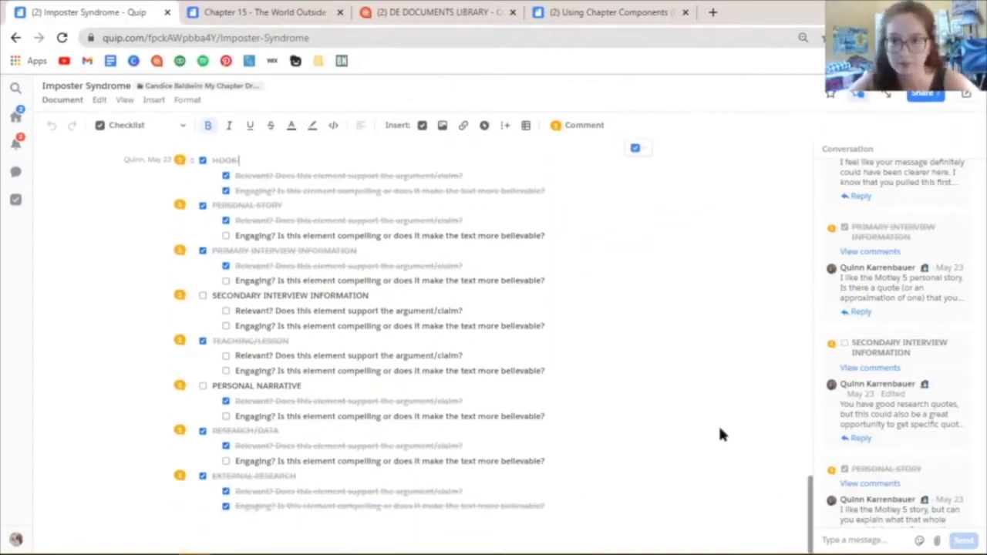
Review the highlighted passages in the chapter body and read the comment on the opening Maya Angelou quote
scroll(718, 424, up, 15)
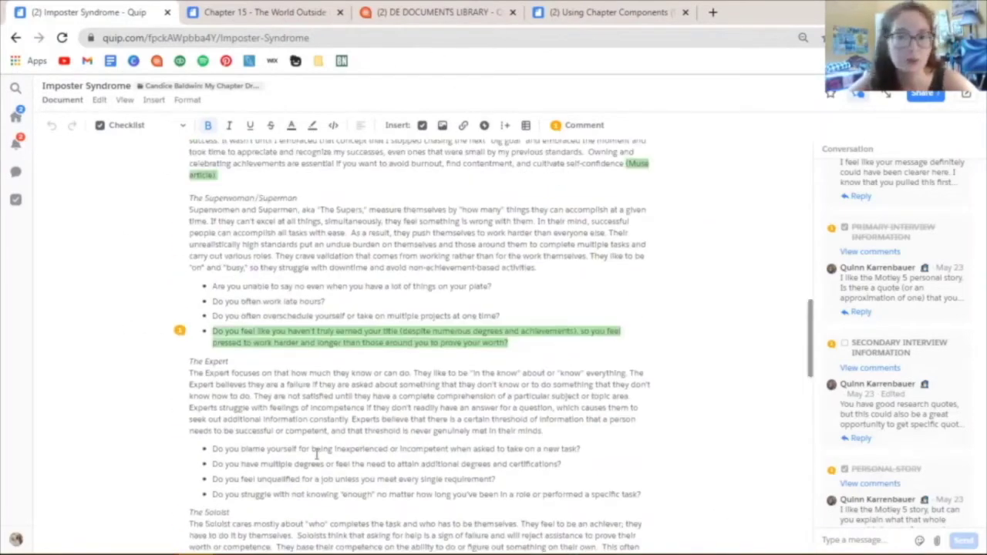
scroll(324, 458, down, 8)
scroll(327, 464, down, 10)
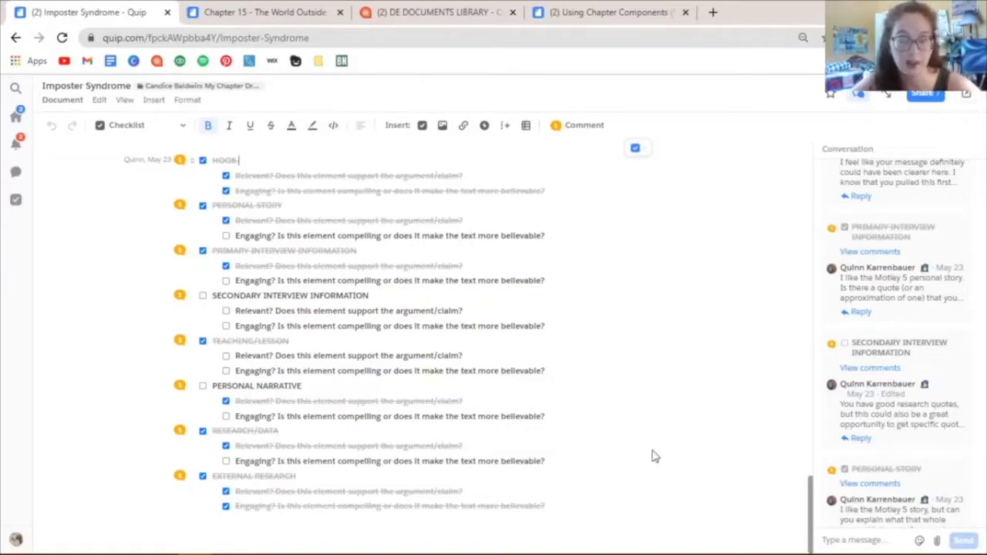
scroll(654, 455, up, 10)
scroll(652, 444, up, 15)
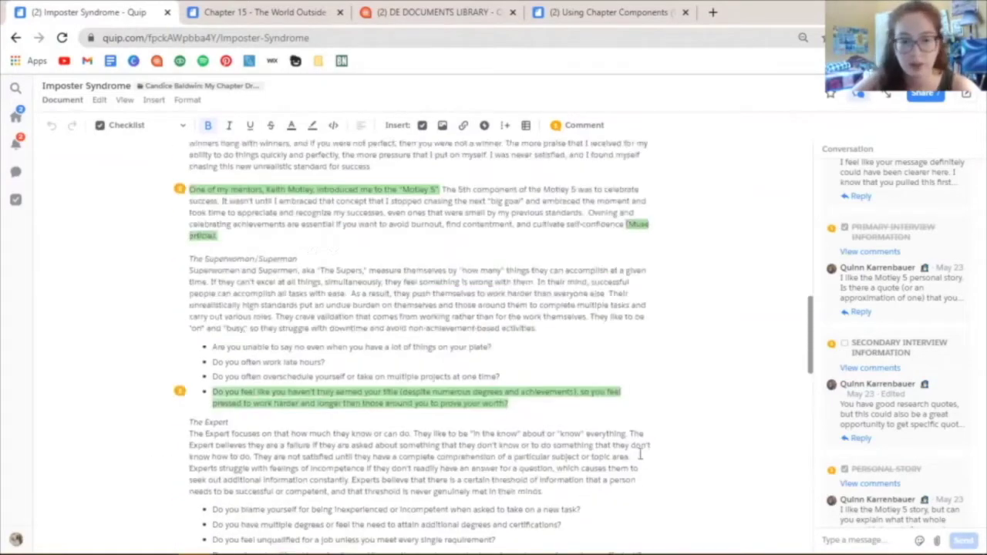
scroll(616, 448, up, 5)
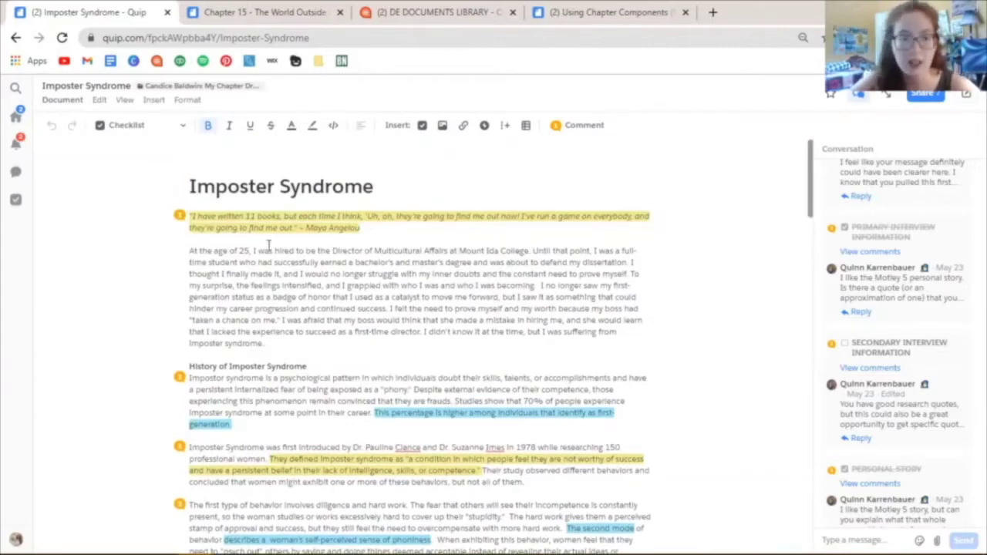
click(176, 219)
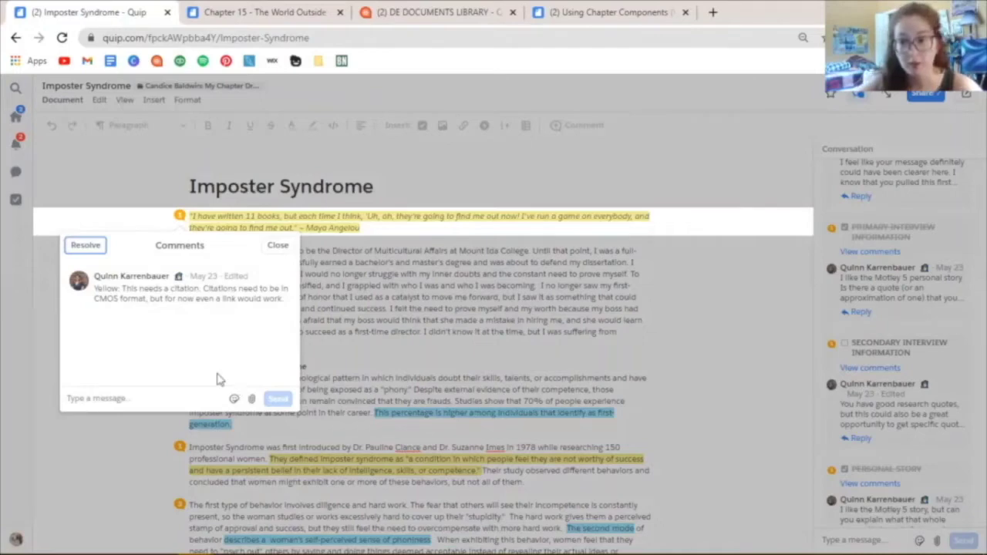
click(659, 357)
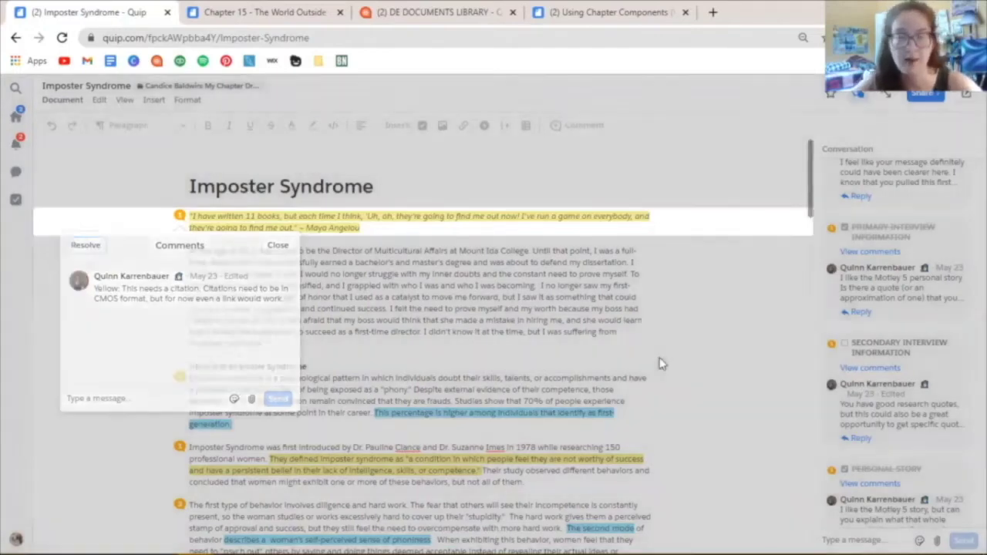
Read the comment on the first History of Imposter Syndrome paragraph, which contains the blue-highlighted percentage sentence
scroll(550, 287, down, 3)
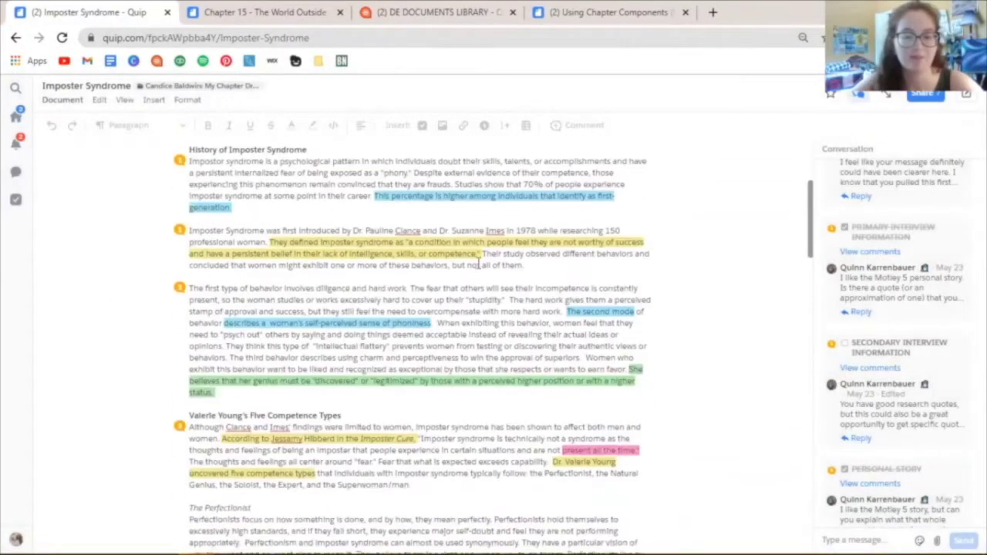
click(178, 165)
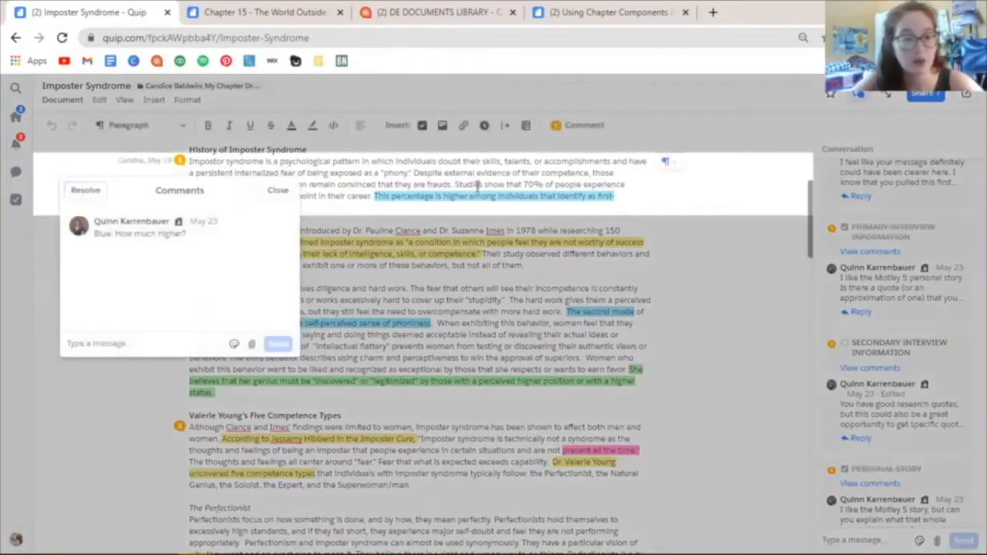
scroll(466, 234, down, 2)
click(461, 227)
Read the full comment thread on the chapter's final paragraph, including the overall feedback, and close it
scroll(413, 265, down, 10)
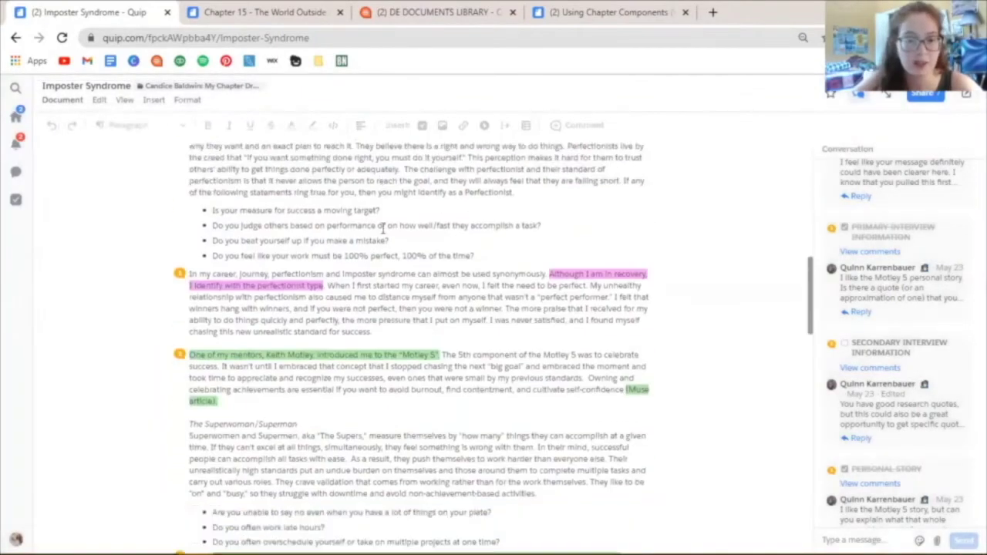
scroll(413, 264, down, 15)
scroll(398, 266, up, 3)
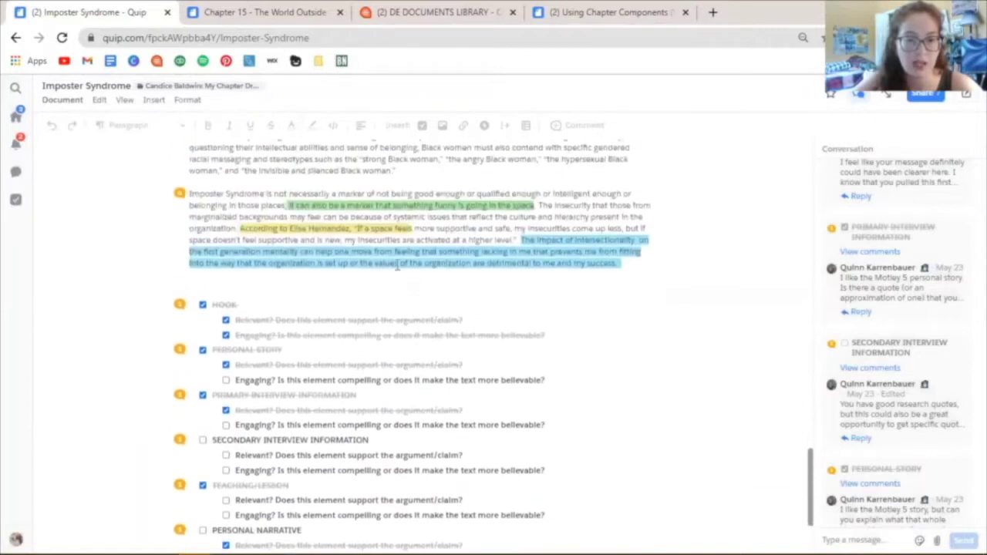
click(180, 193)
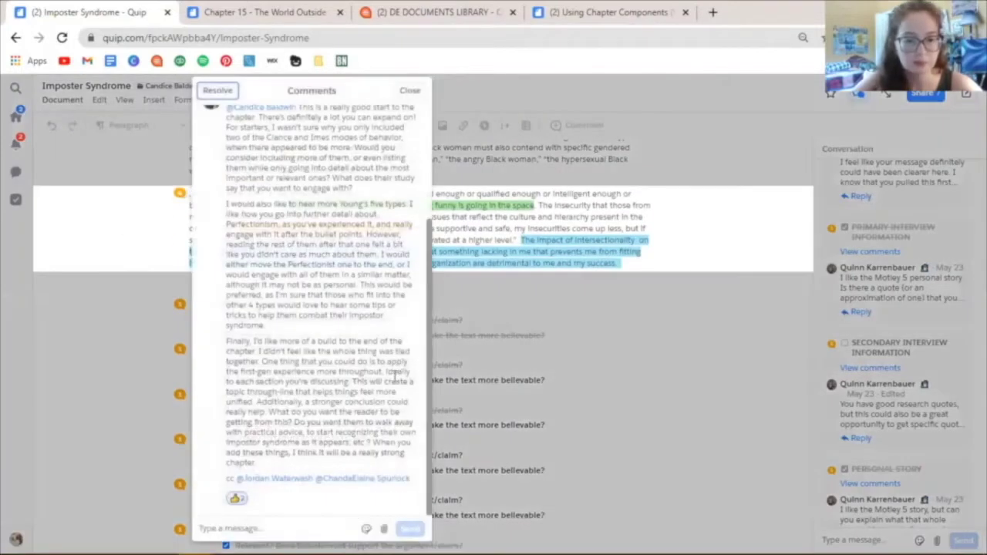
scroll(395, 376, up, 5)
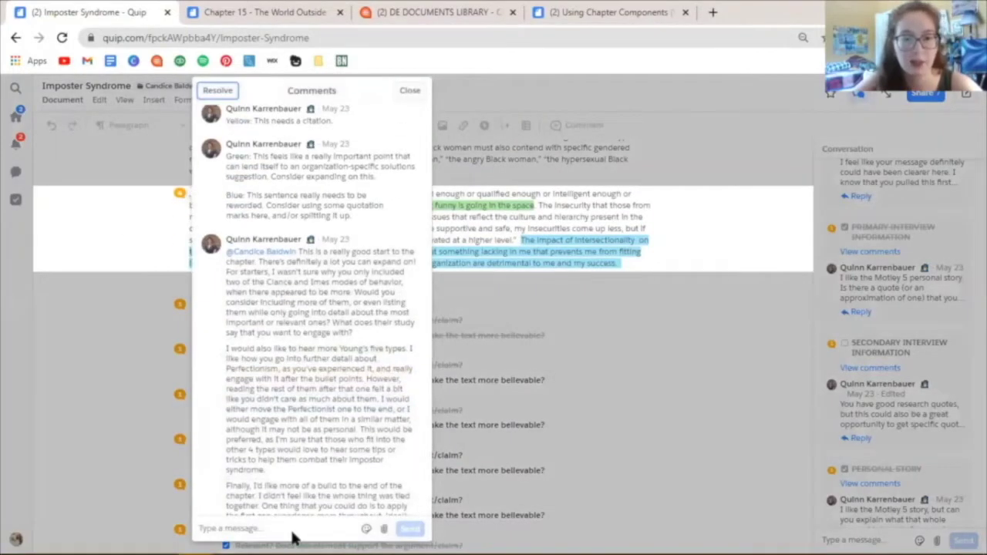
scroll(330, 353, down, 3)
scroll(331, 353, up, 1)
scroll(331, 352, down, 2)
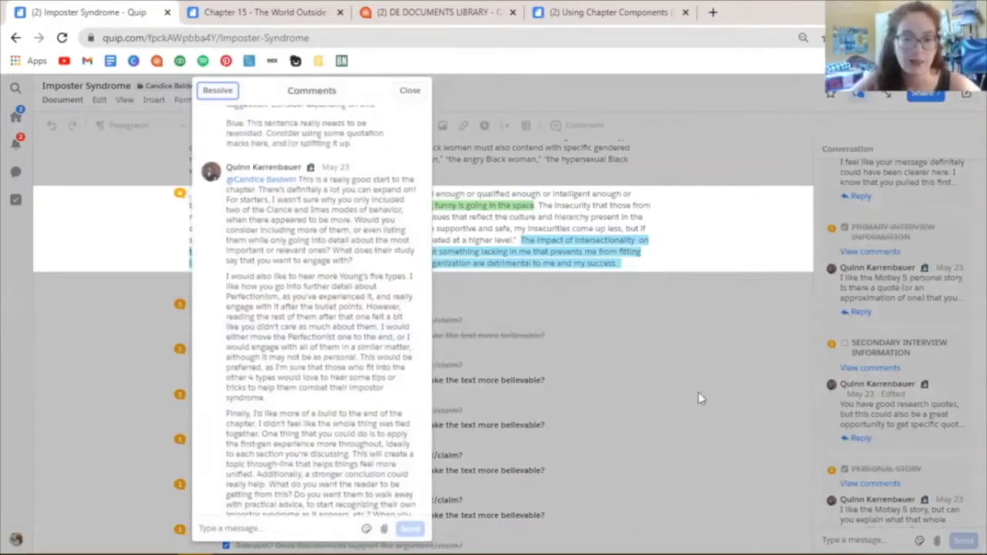
click(705, 377)
Read the comment attached to the HOOK item in the component checklist and close it
scroll(115, 196, down, 2)
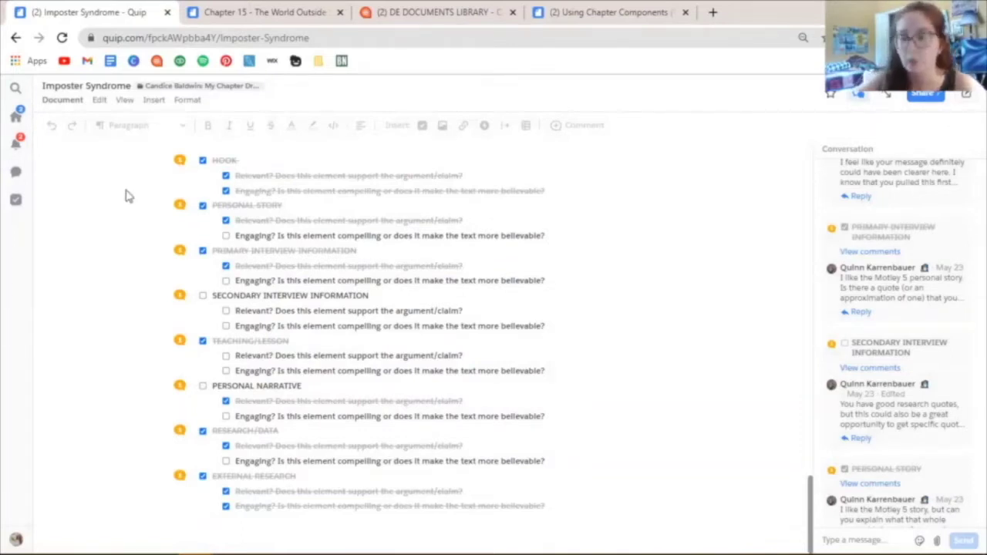
click(180, 160)
click(134, 378)
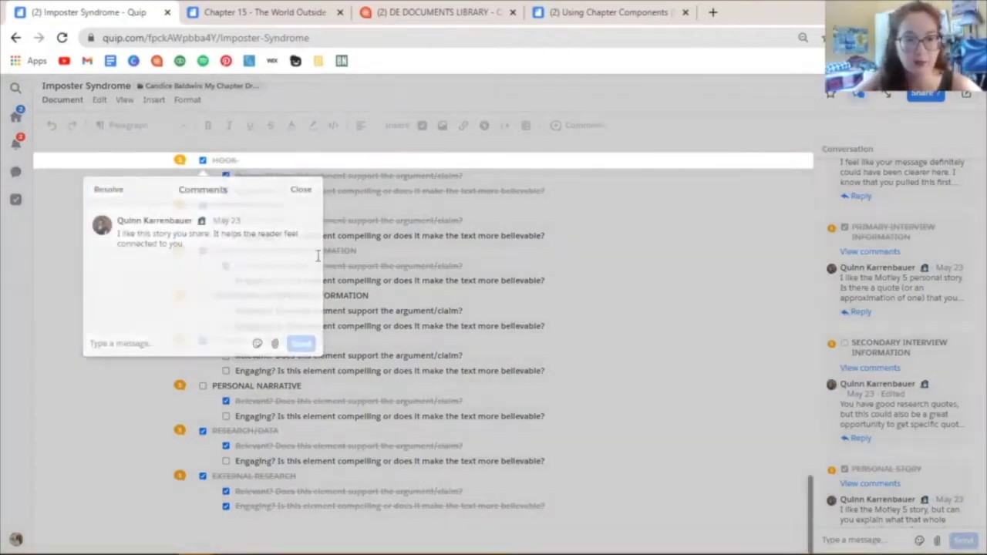
click(180, 161)
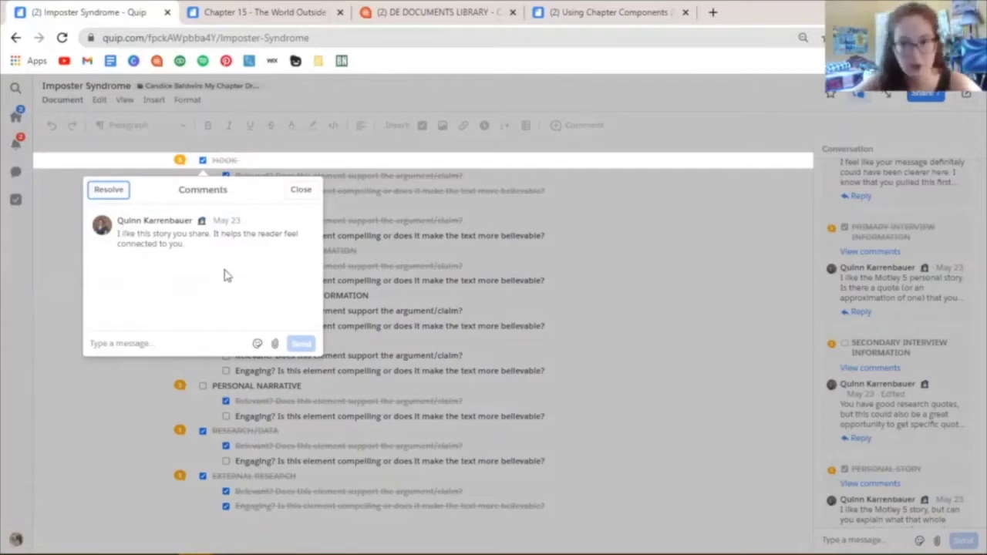
click(601, 289)
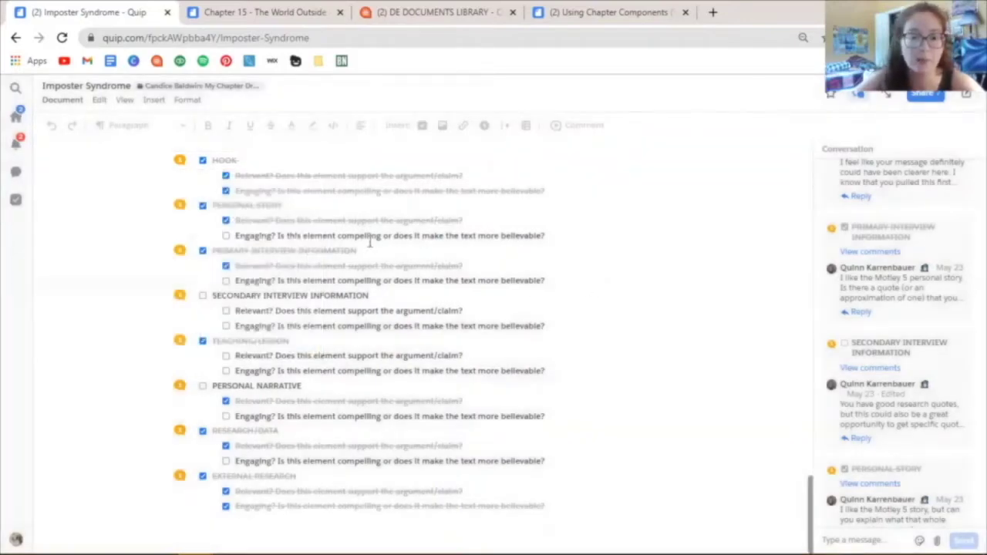
Read the comment attached to the SECONDARY INTERVIEW INFORMATION checklist item and close it
click(180, 295)
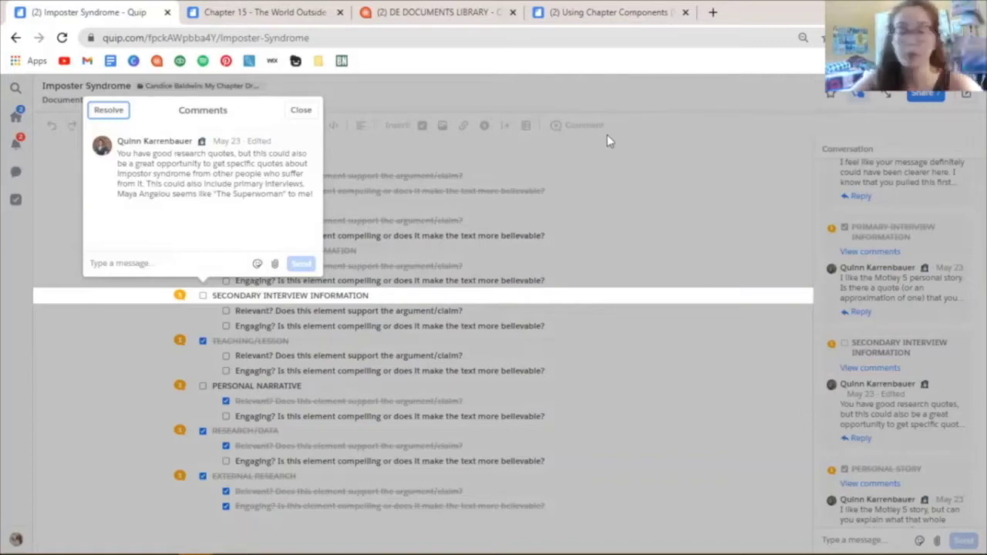
click(607, 189)
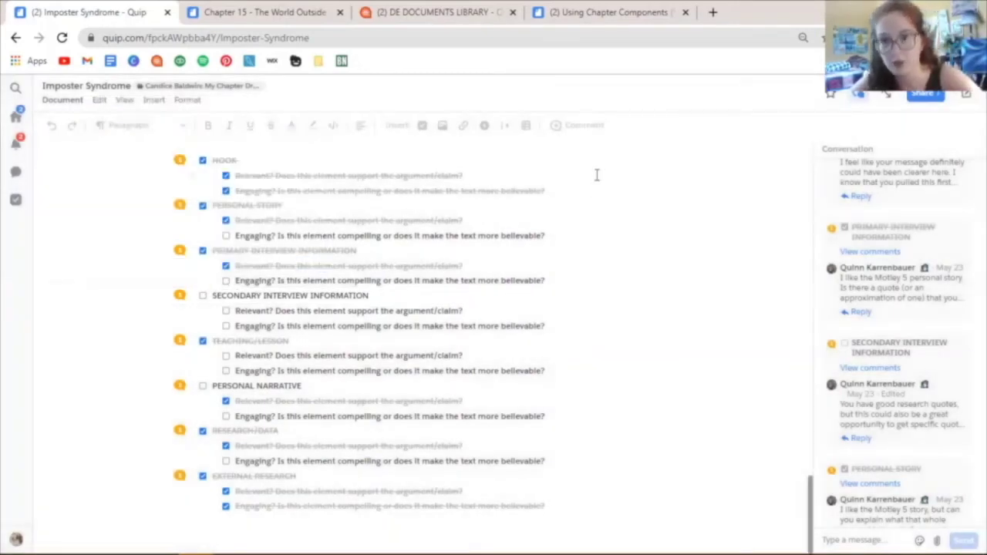
click(556, 202)
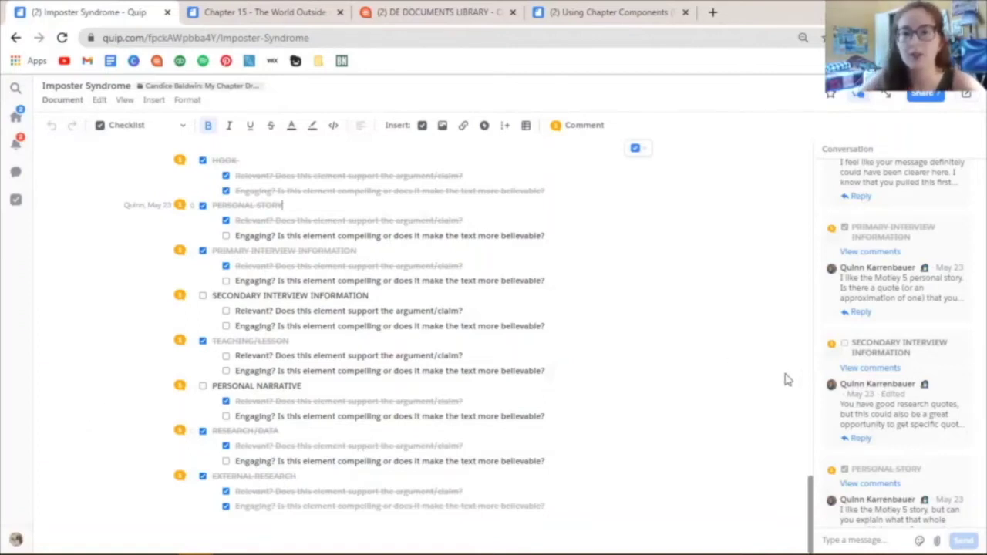
View the CHAPTER Information folder under RESOURCES FOR WRITERS (that DEs need) in the DE DOCUMENTS LIBRARY and return to its parent folder
scroll(586, 232, up, 3)
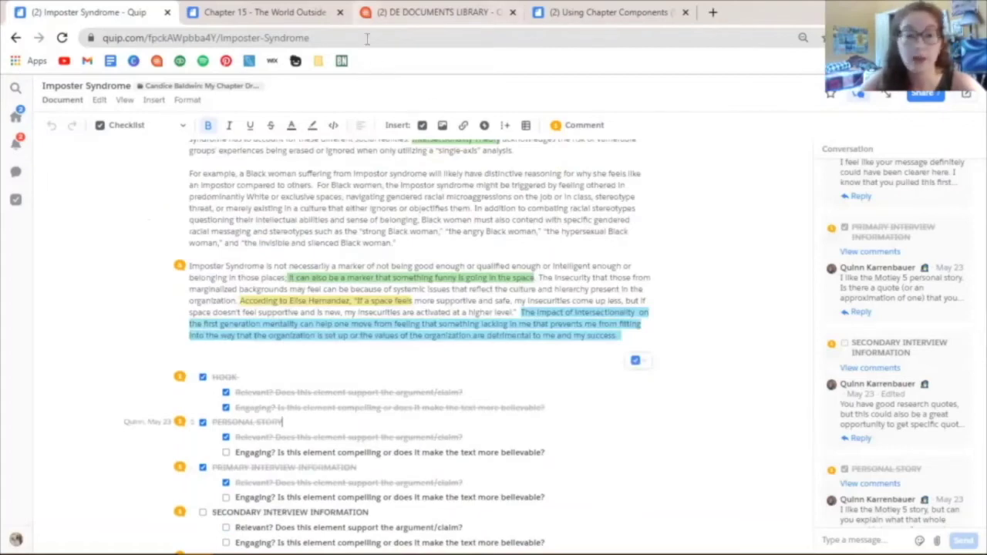
click(369, 13)
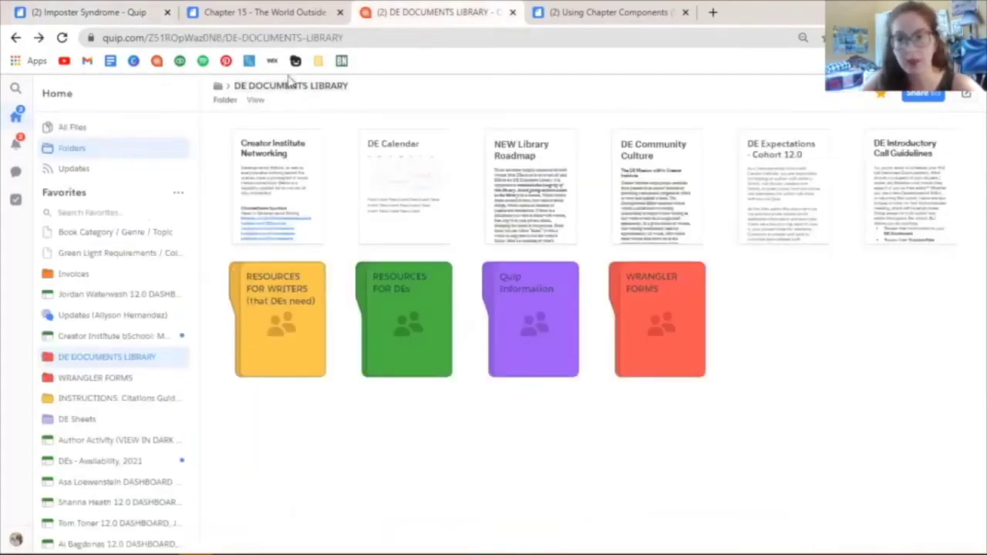
click(260, 311)
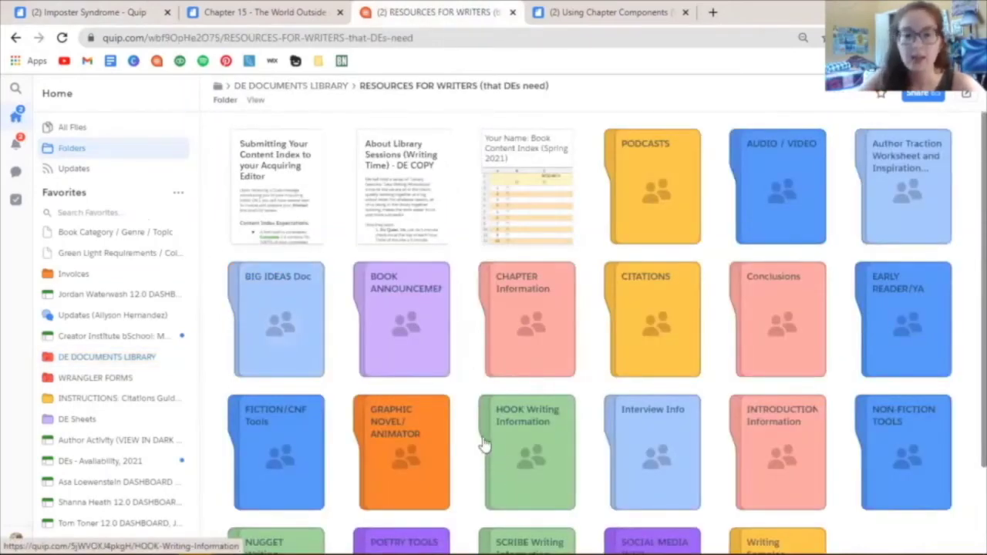
click(533, 328)
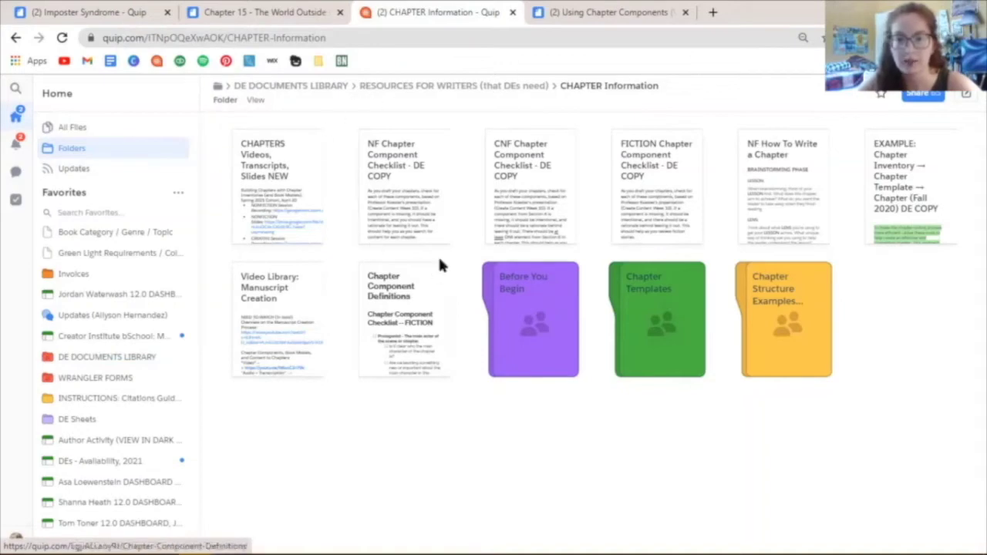
click(15, 37)
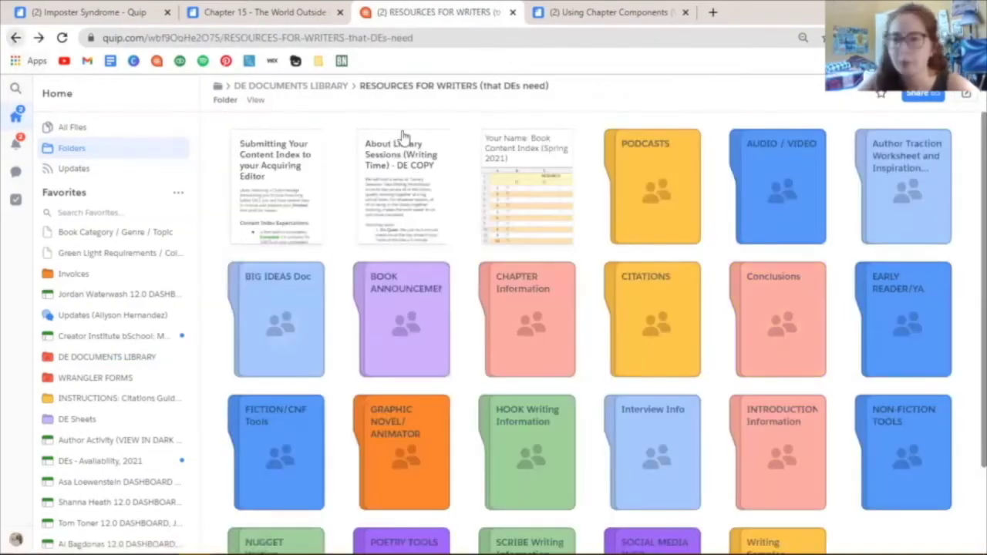
Open the POETRY - Poem Checklist document from the POETRY TOOLS folder under RESOURCES FOR WRITERS (that DEs need)
scroll(578, 316, down, 2)
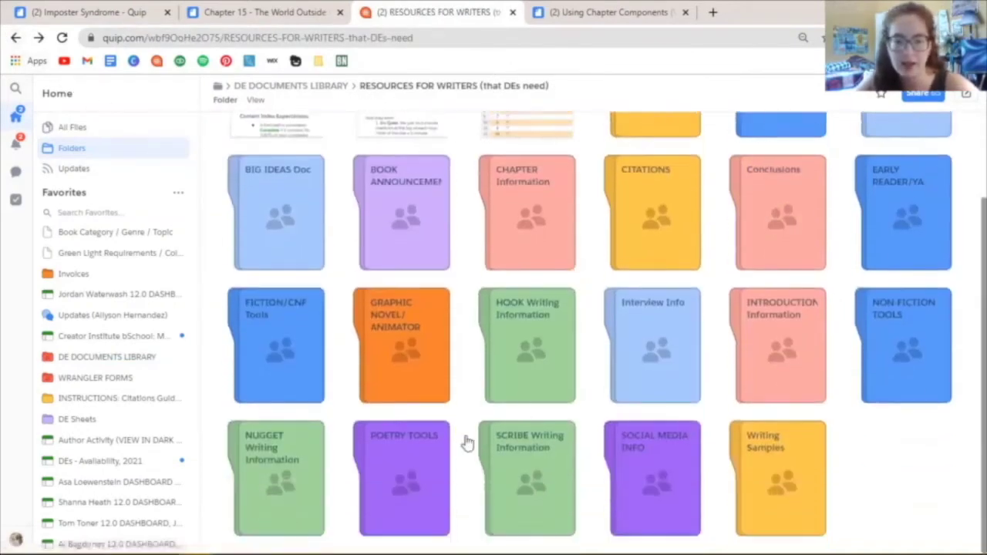
click(411, 482)
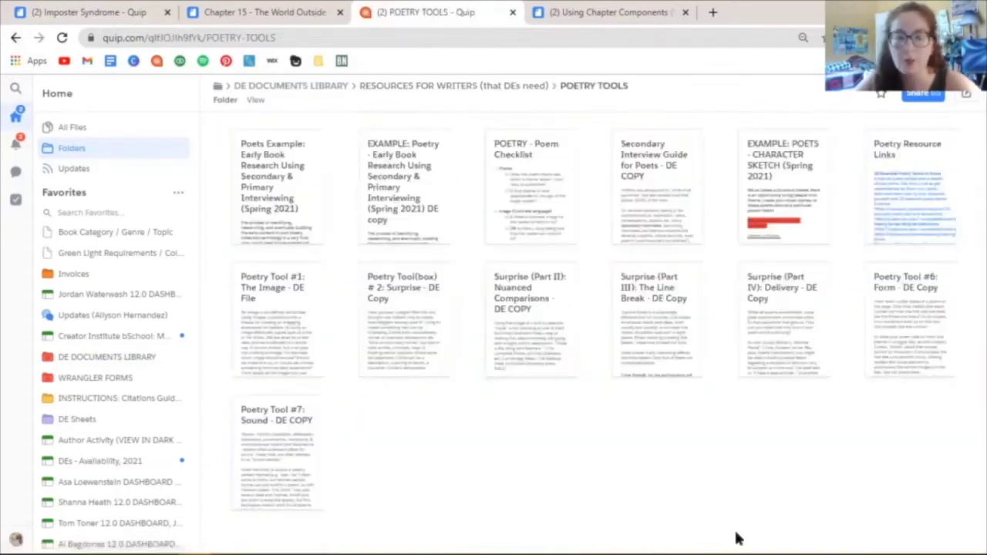
click(551, 219)
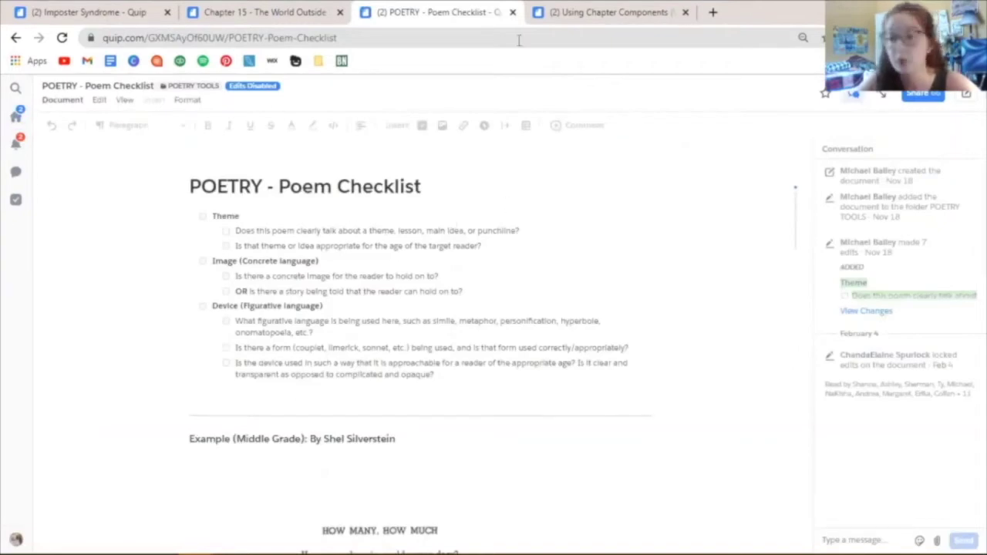
Return to the Imposter Syndrome chapter and examine its final paragraph and the component checklist below it
click(42, 12)
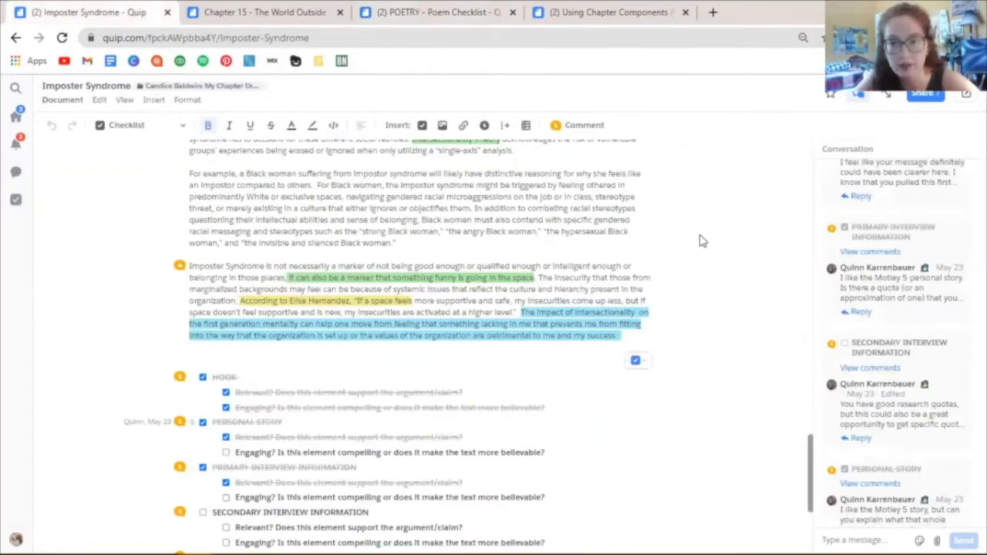
scroll(643, 223, down, 3)
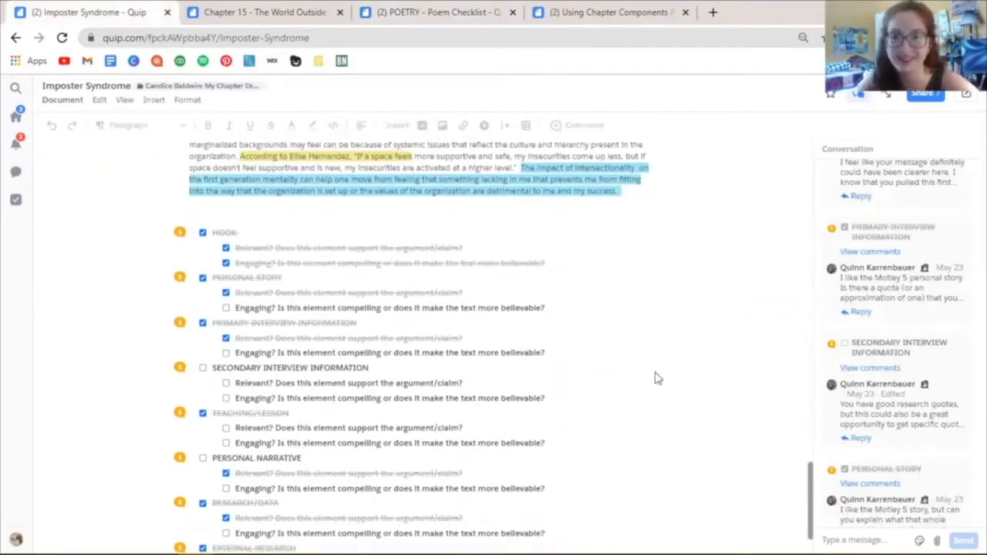
scroll(634, 350, up, 3)
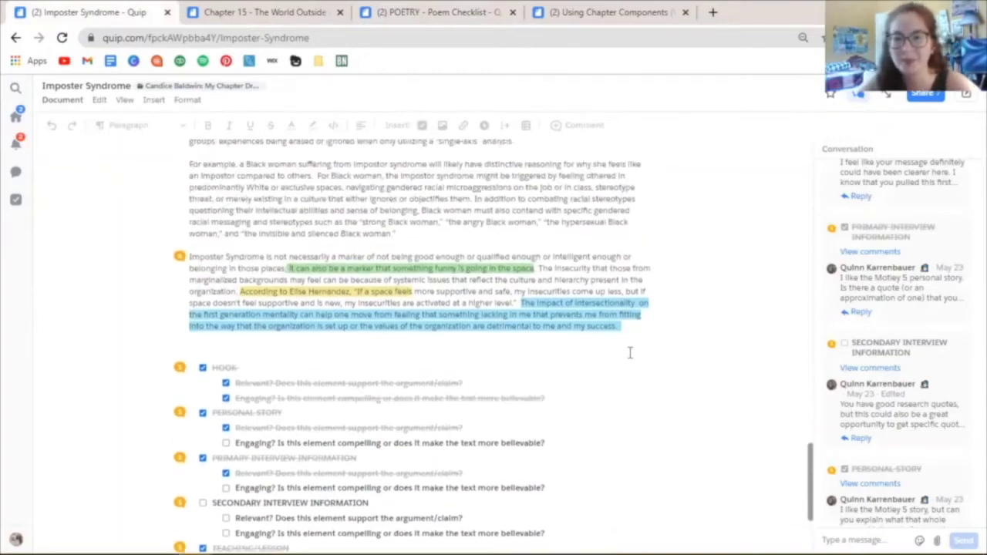
scroll(628, 347, down, 3)
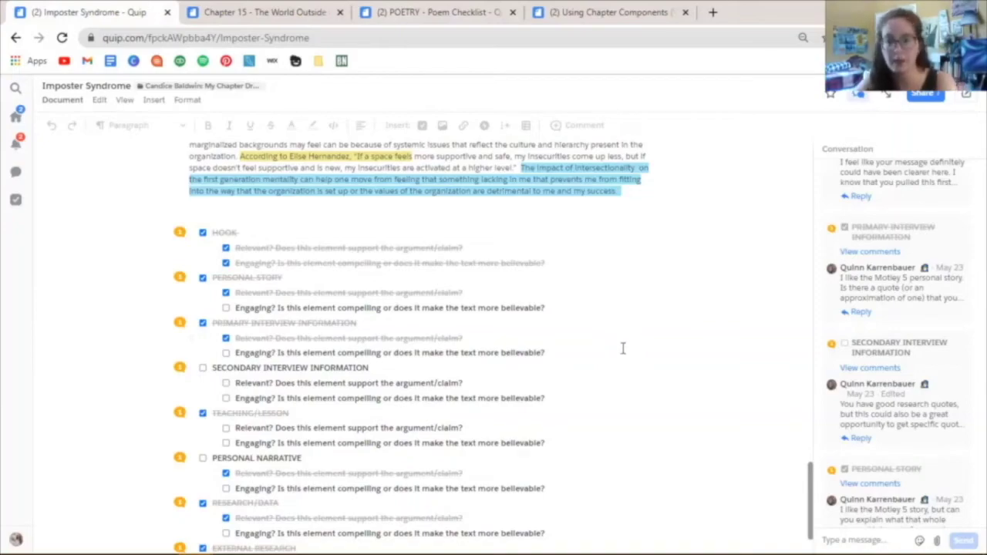
Review the color-highlighted passages and comment markers through the whole Imposter Syndrome chapter, from its opening down to the component checklist
scroll(619, 385, up, 15)
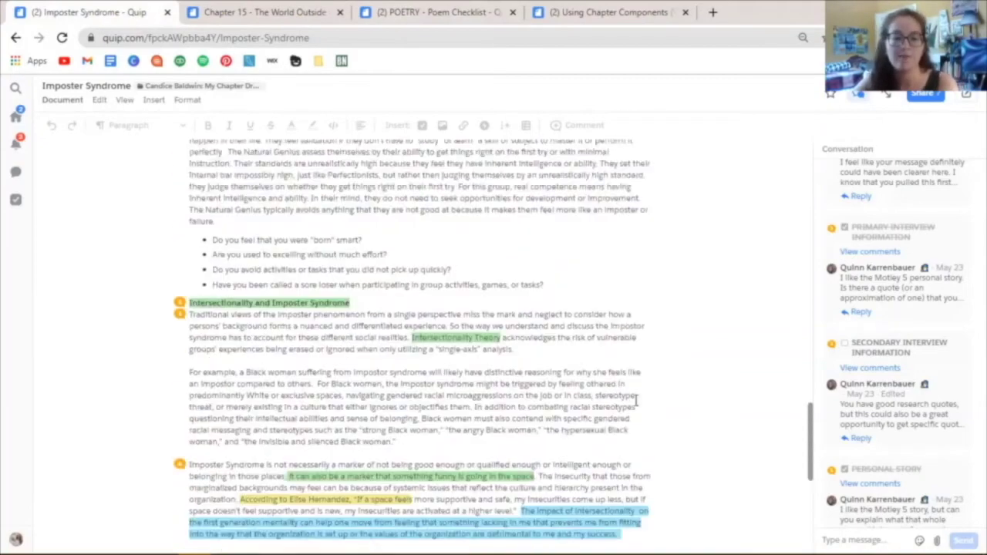
scroll(639, 416, up, 10)
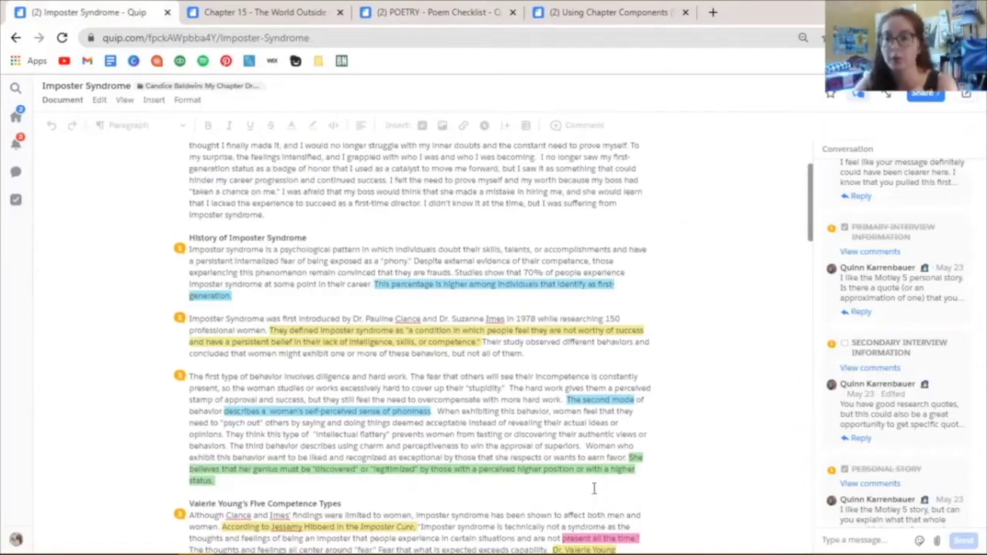
scroll(569, 476, up, 3)
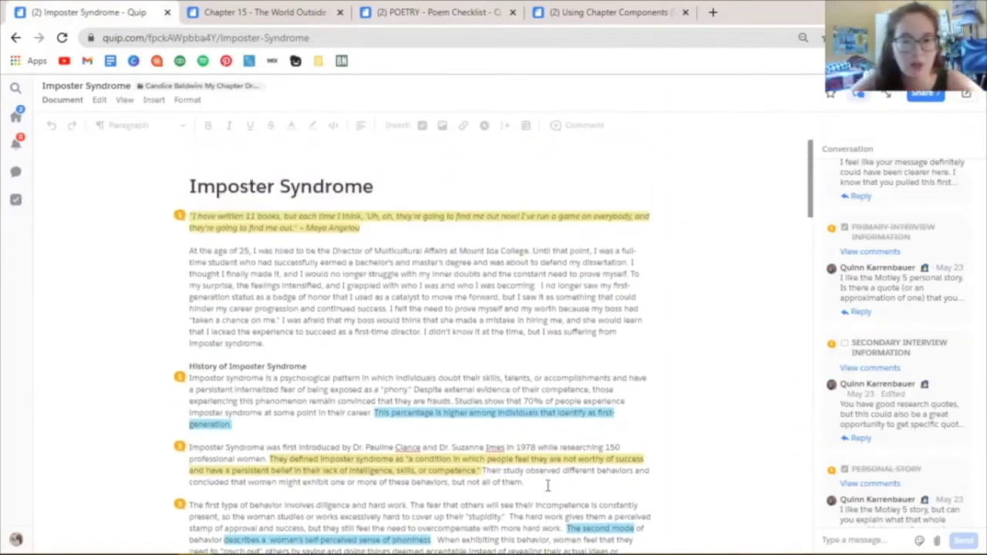
scroll(553, 479, down, 5)
scroll(552, 479, down, 15)
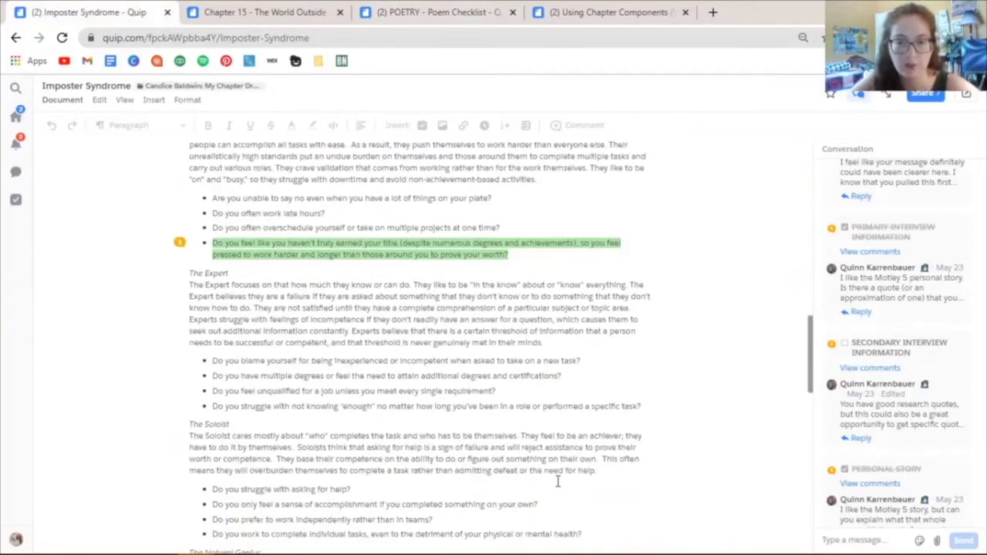
scroll(561, 482, down, 6)
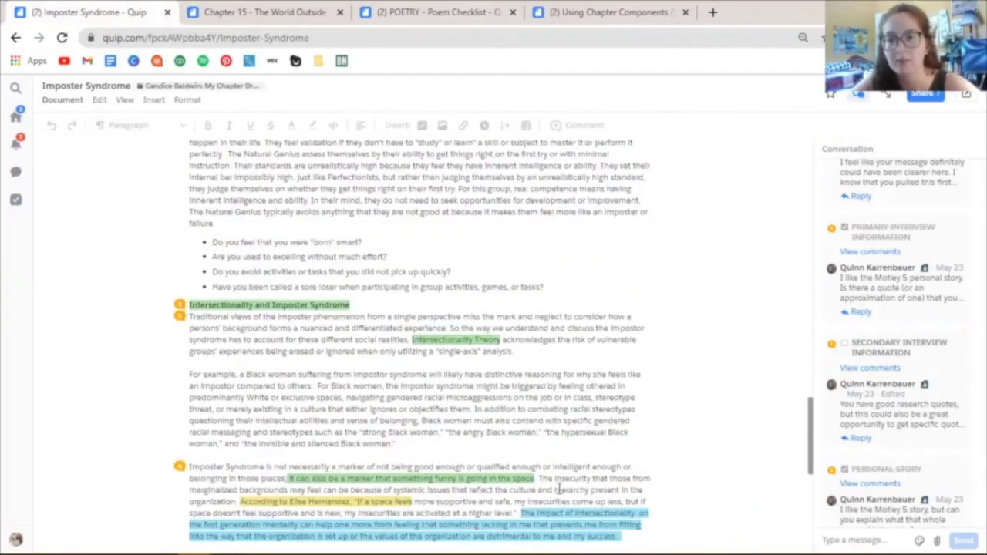
scroll(559, 488, down, 8)
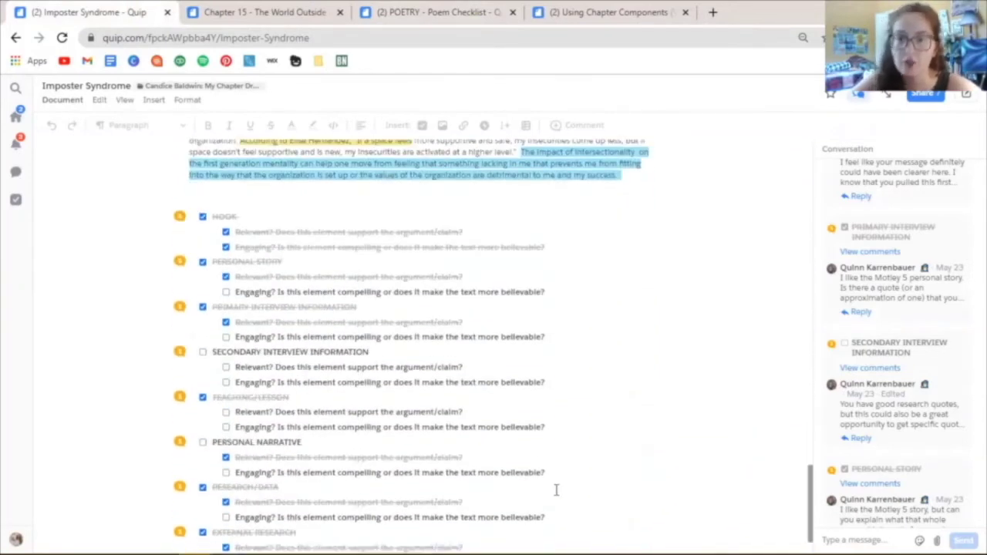
scroll(546, 508, down, 1)
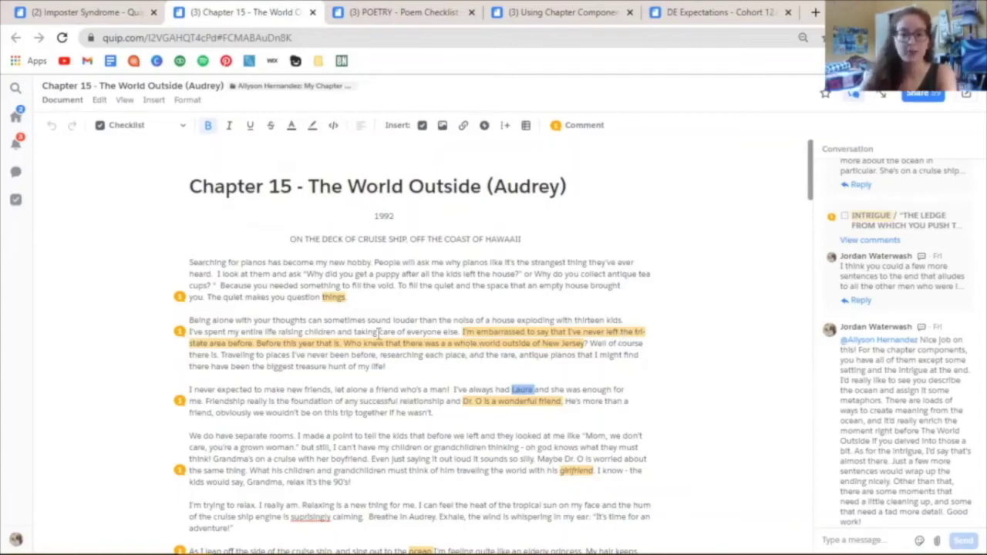
Review the highlighted and commented passages in the text of Chapter 15 - The World Outside, down to its closing paragraphs
scroll(540, 408, down, 4)
scroll(575, 427, down, 8)
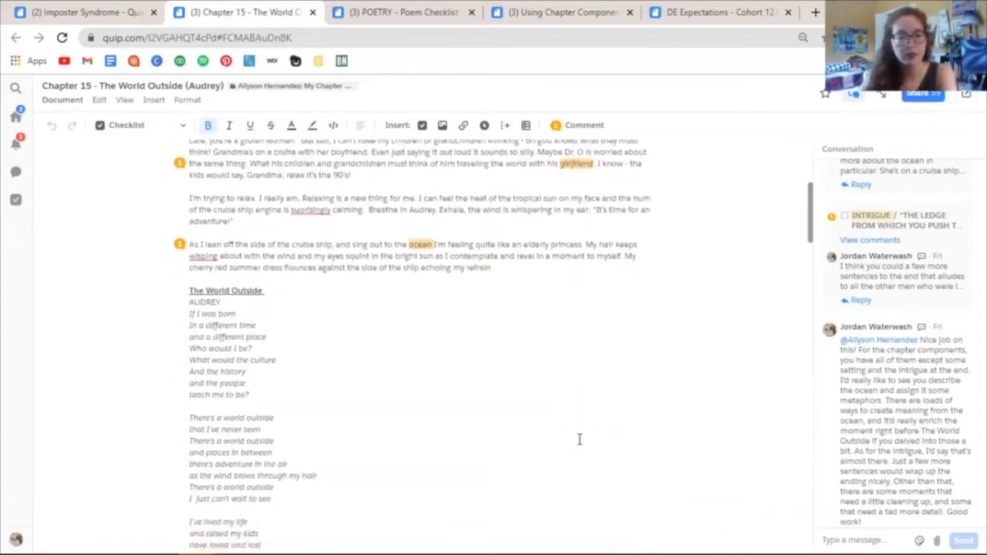
scroll(552, 446, down, 3)
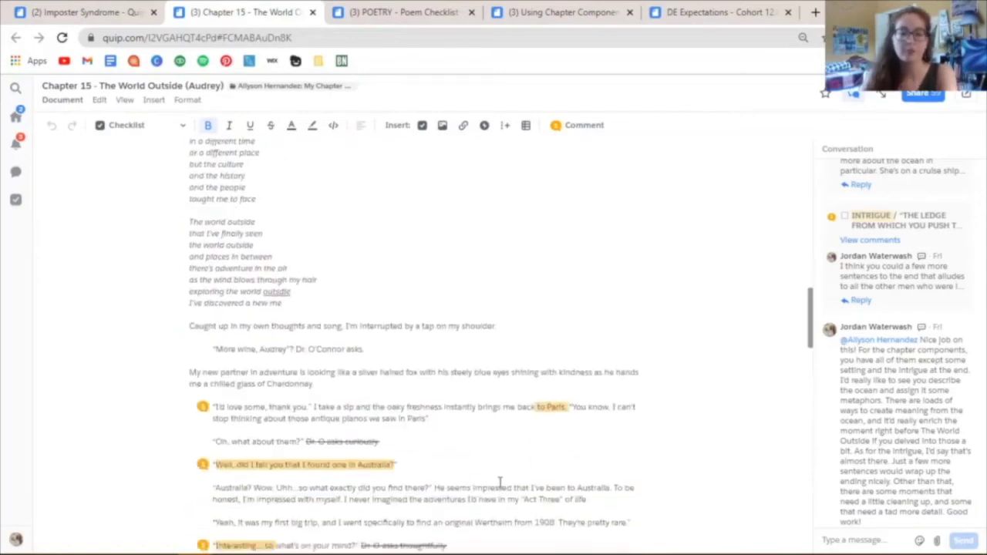
scroll(497, 478, down, 4)
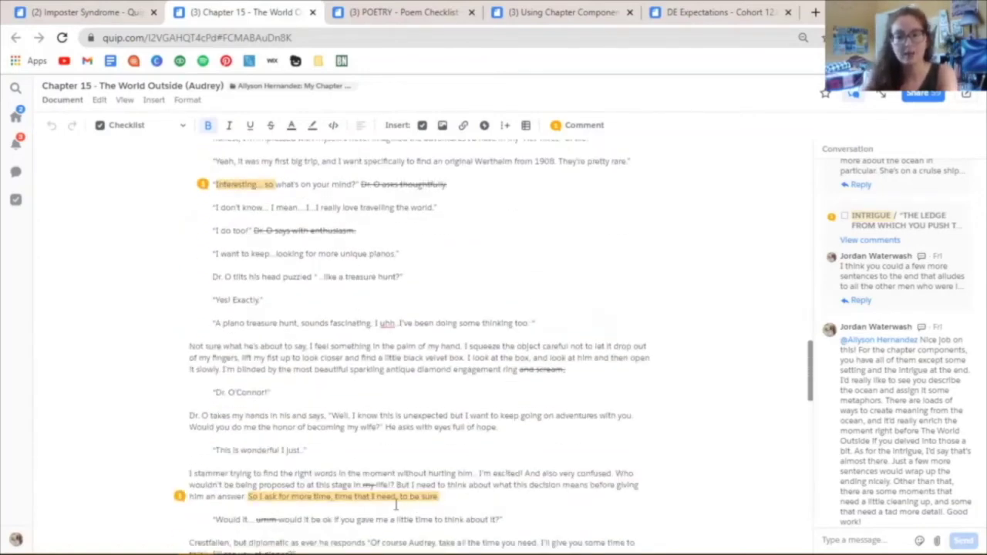
scroll(566, 412, down, 2)
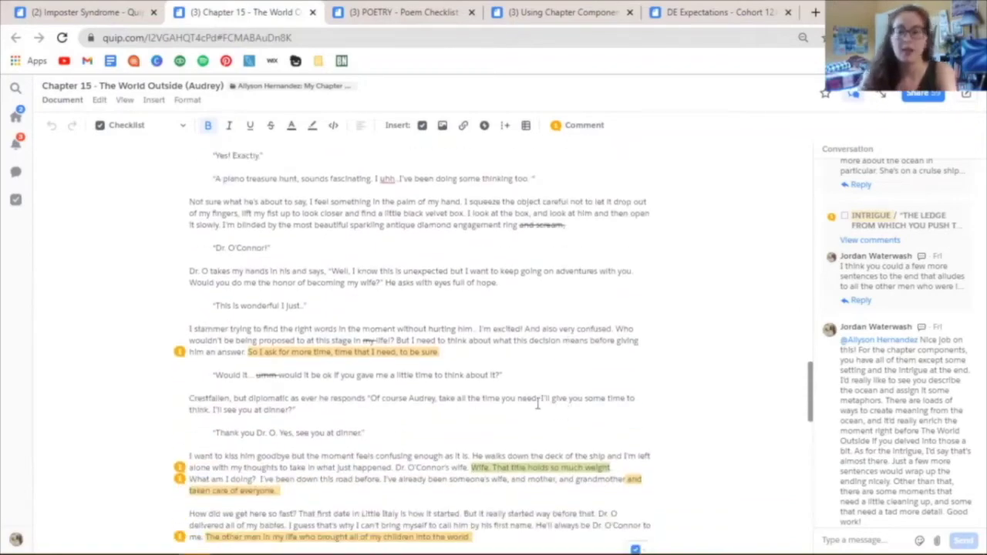
scroll(640, 362, down, 1)
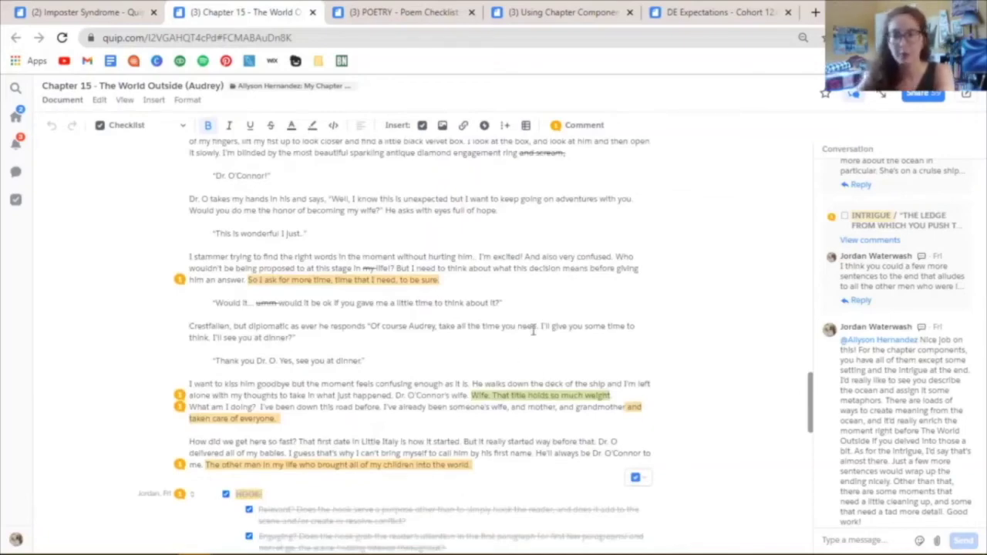
Examine the component checklist at the end of Chapter 15, from HOOK through PLOT / CONFLICT and DIALOGUE / VOICE
scroll(524, 339, down, 3)
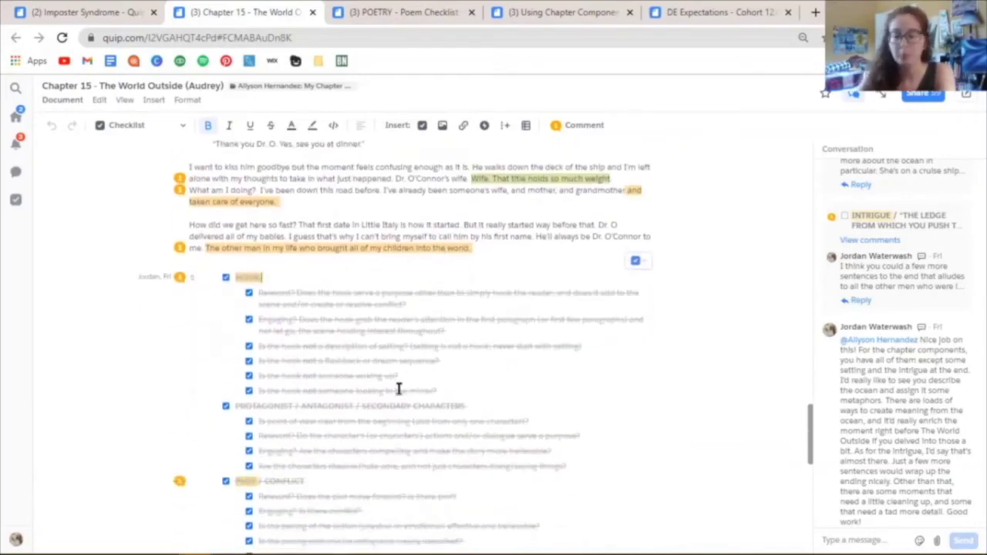
scroll(393, 394, down, 1)
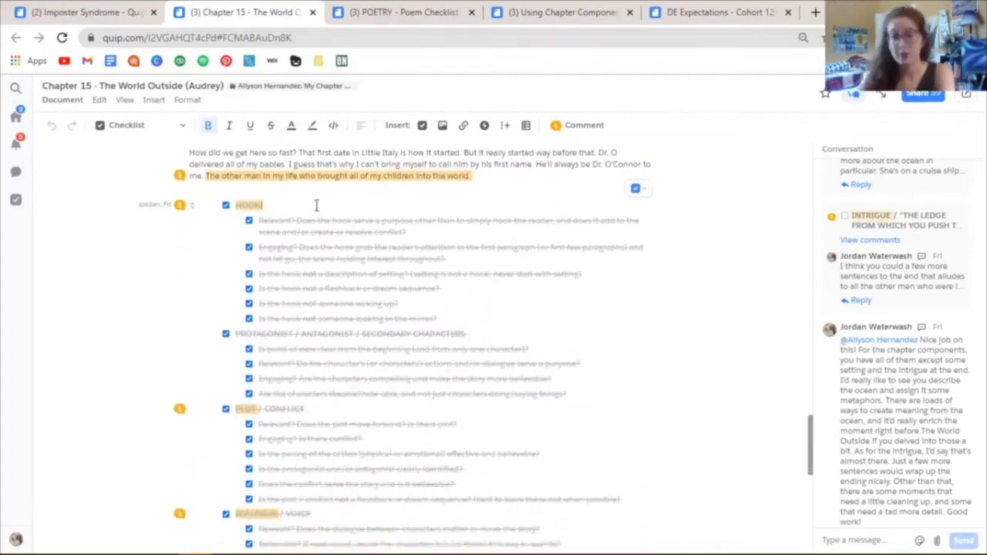
scroll(313, 199, down, 1)
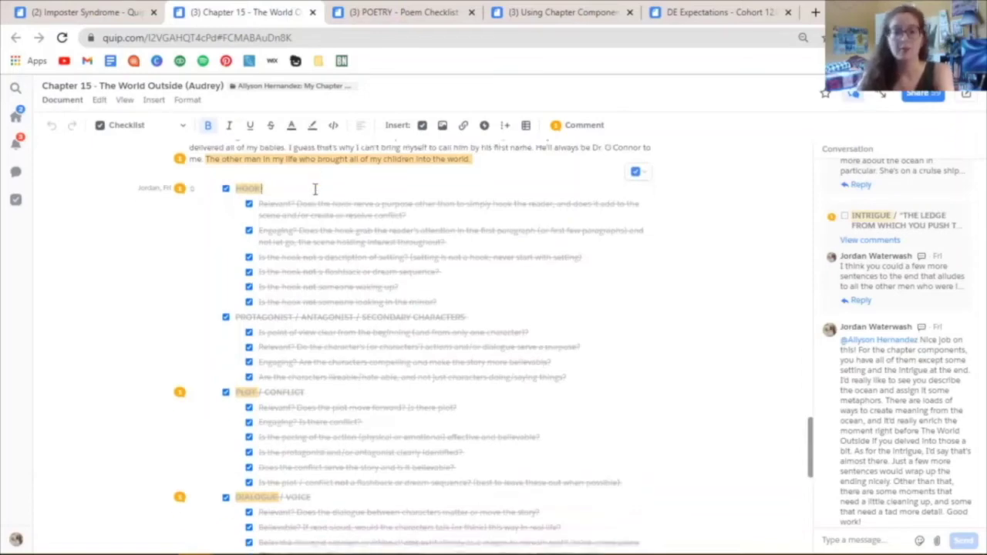
scroll(311, 193, up, 1)
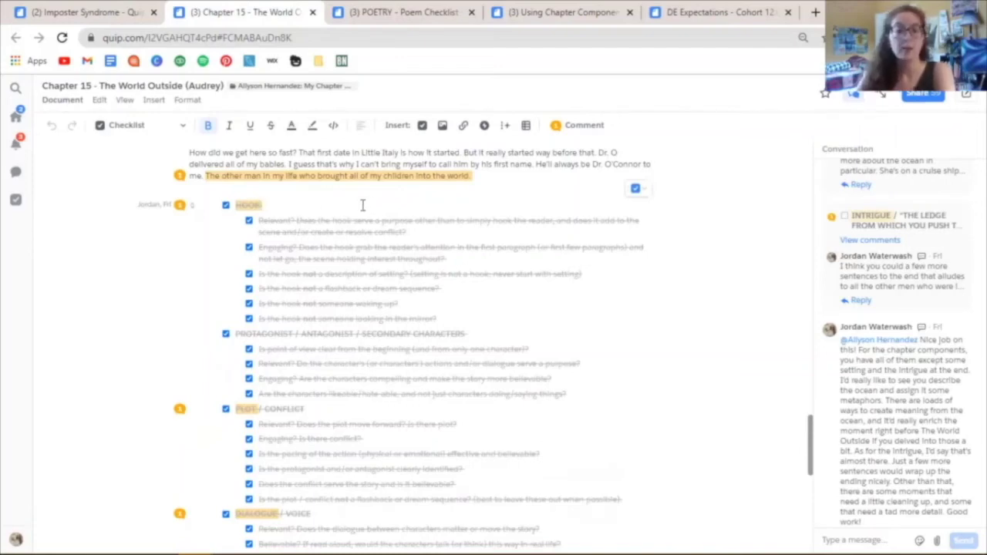
scroll(362, 214, down, 1)
scroll(356, 220, up, 1)
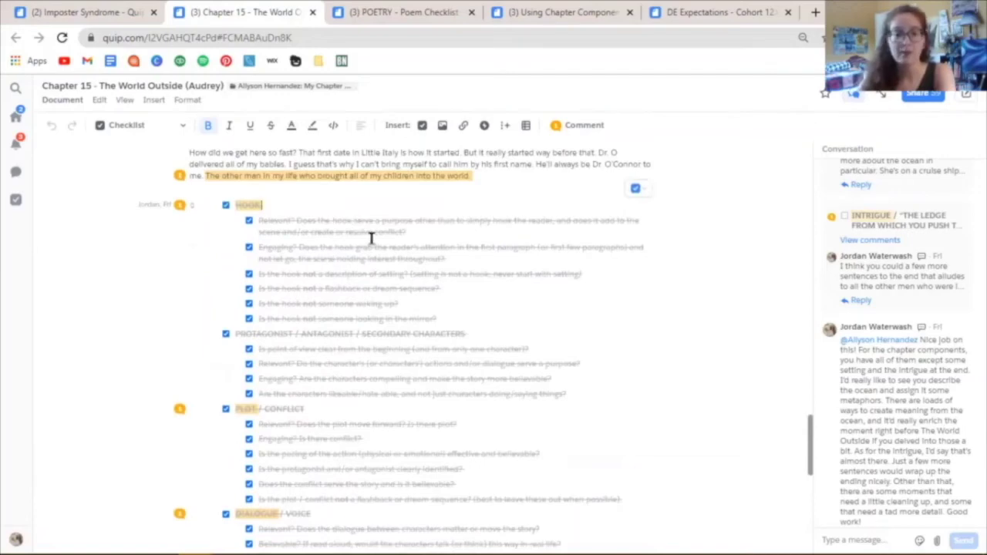
scroll(370, 232, down, 1)
scroll(553, 162, down, 1)
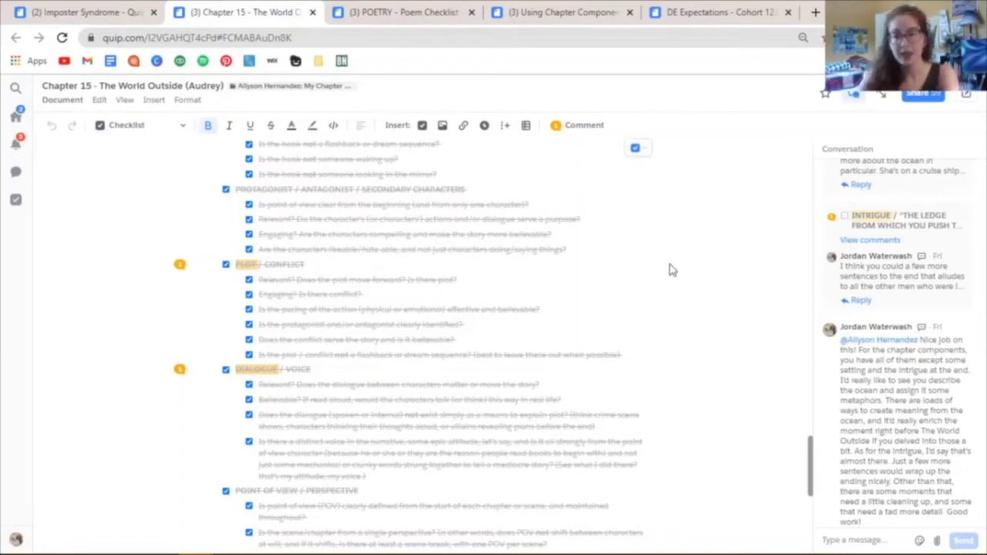
Draft a comment on ANTAGONIST in the checklist: "I know this intentionally left out, but just wanted to note that this component is not there"
mouse_move(303, 193)
mouse_down()
mouse_move(363, 192)
mouse_move(353, 191)
mouse_up()
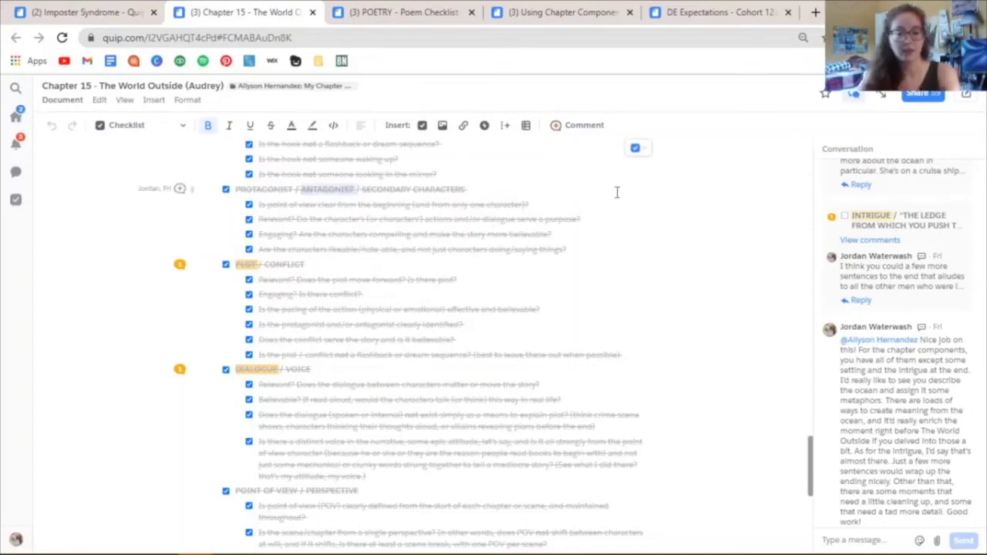
key(ctrl+shift+c)
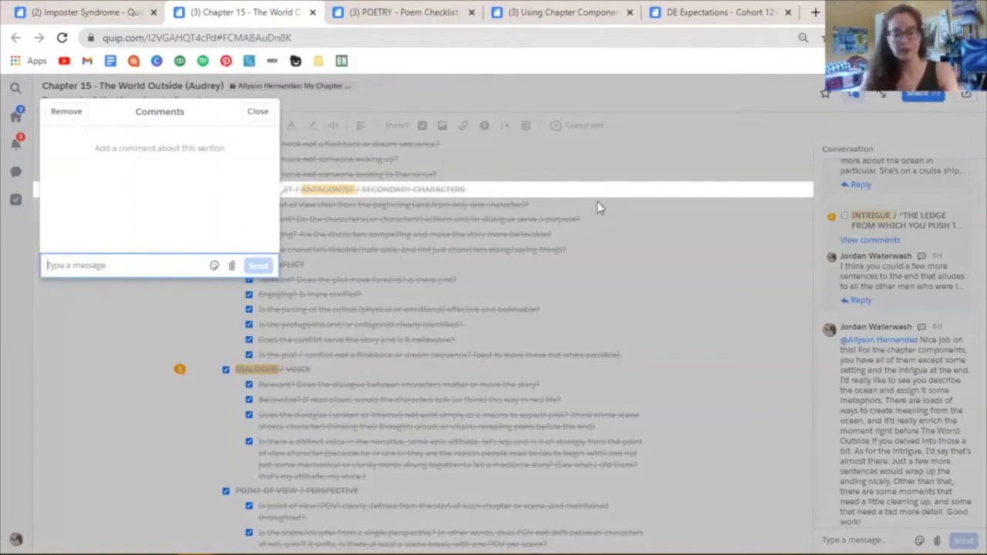
text(I know this is)
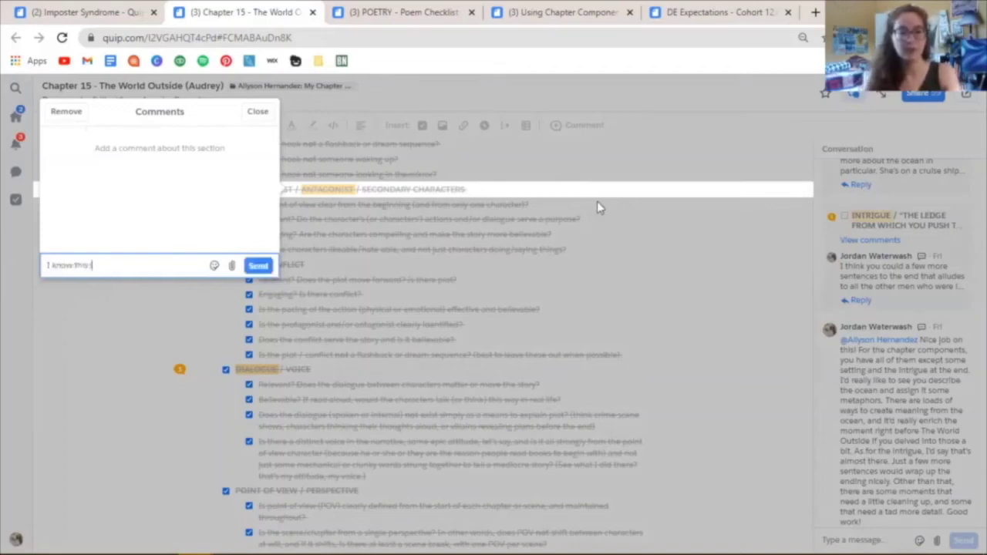
text(tentio)
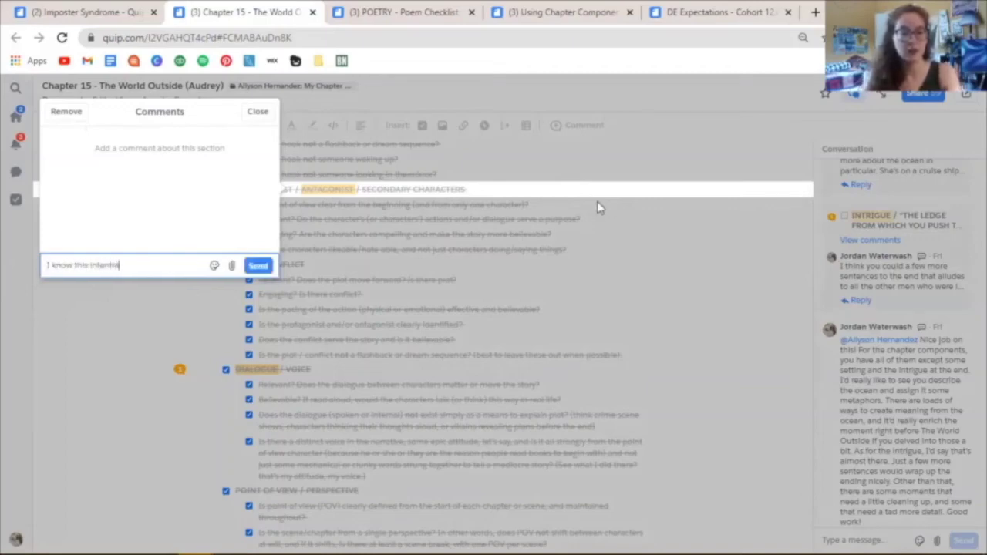
text(nally left out)
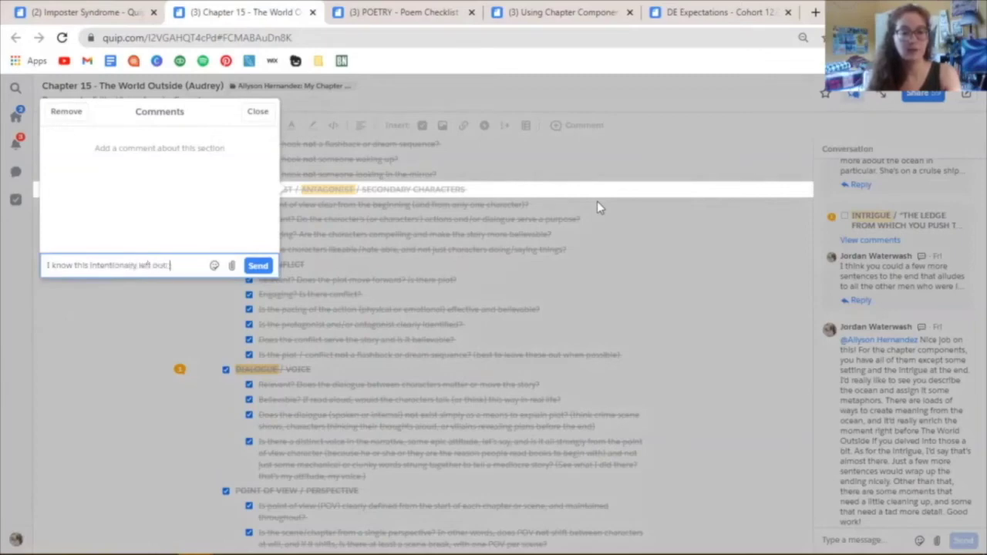
text(, but just)
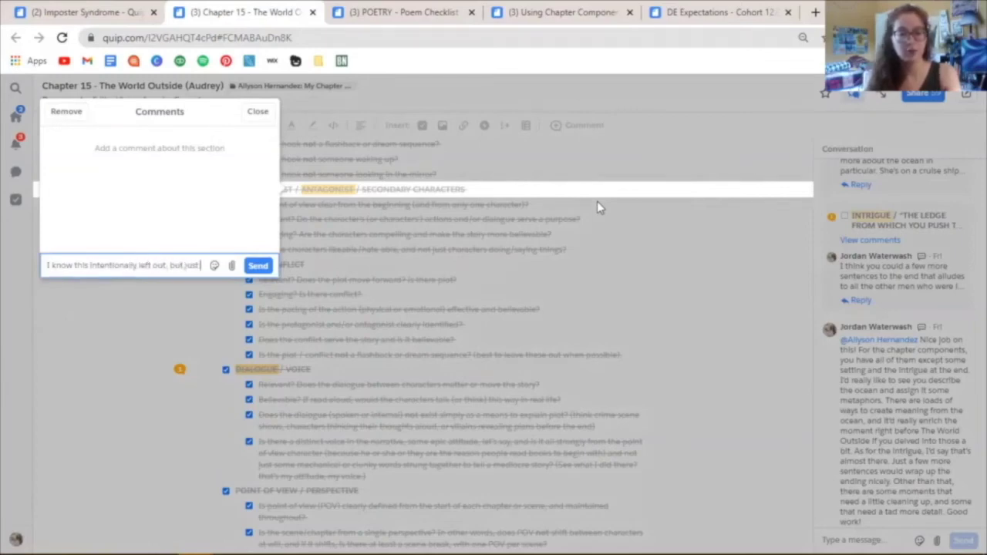
text( vented to mak)
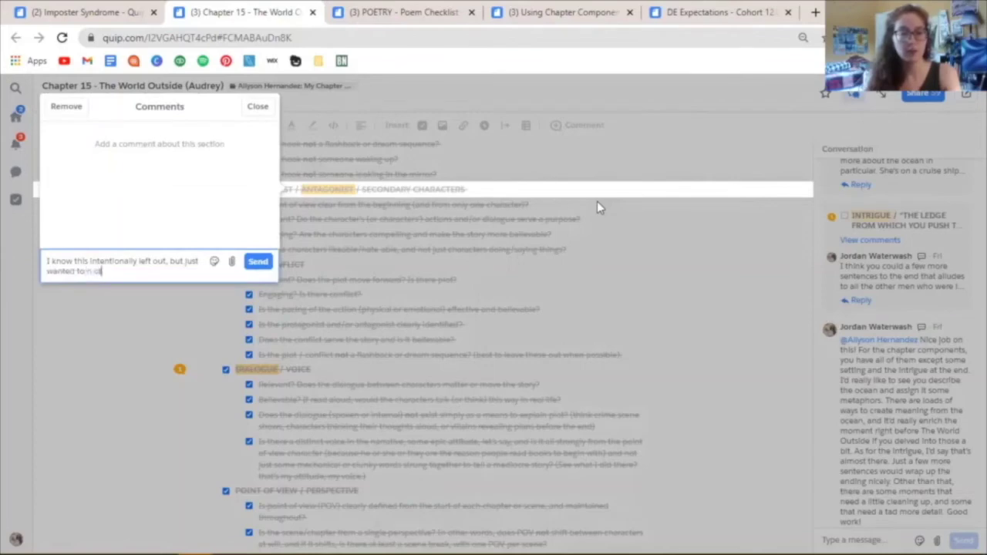
text(ote that)
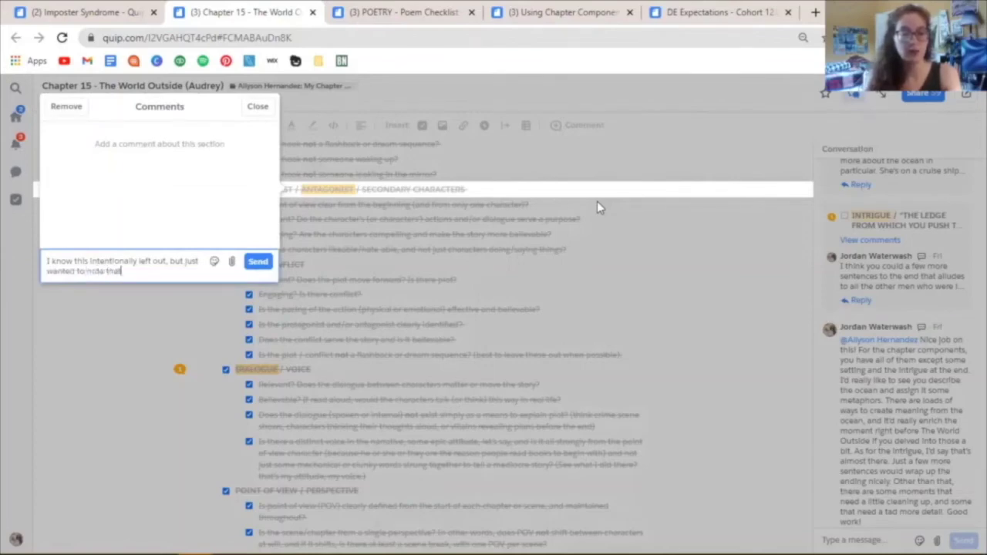
text( this componen)
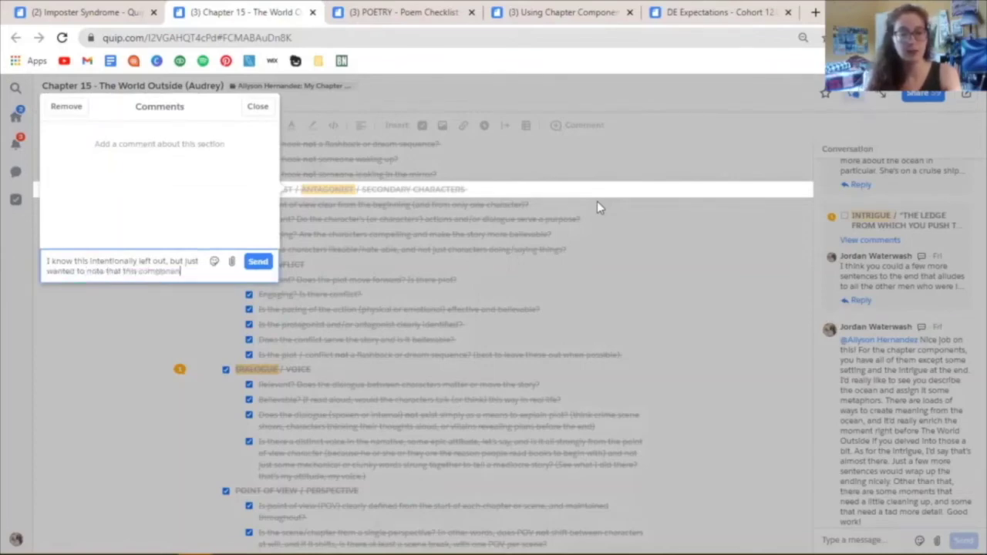
text(t is not there)
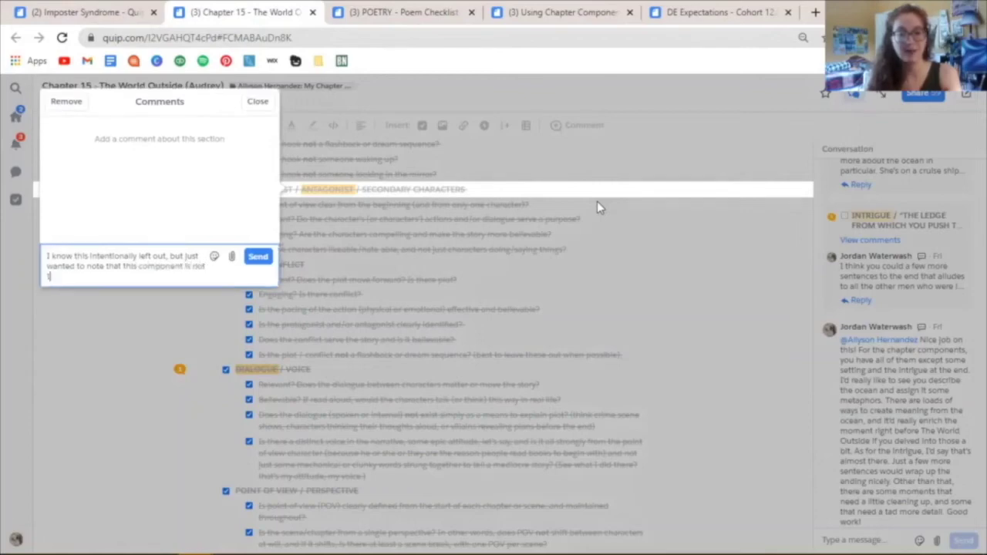
End that sentence of the ANTAGONIST comment draft with a period and add "Again, intentional, but missing"
text(. Again)
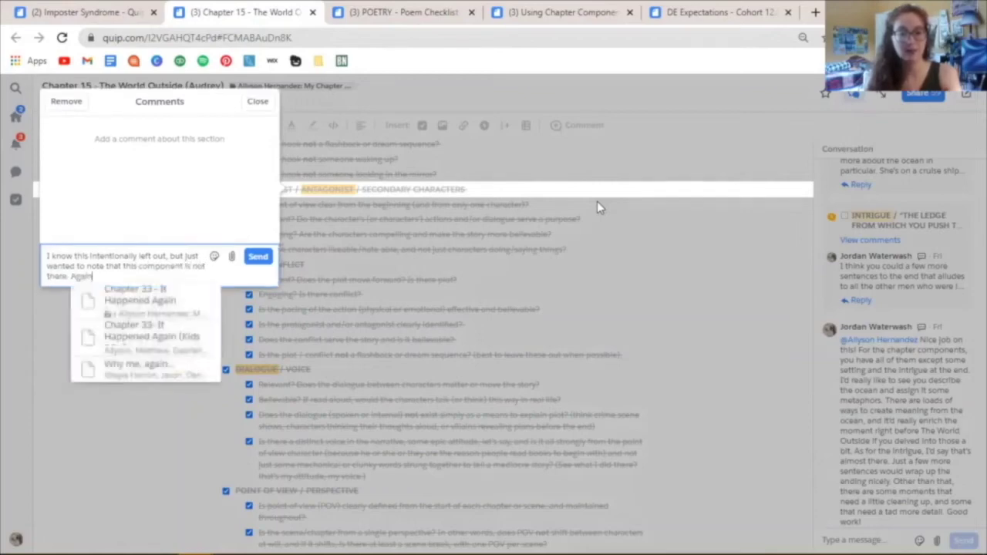
text(. Intentiona)
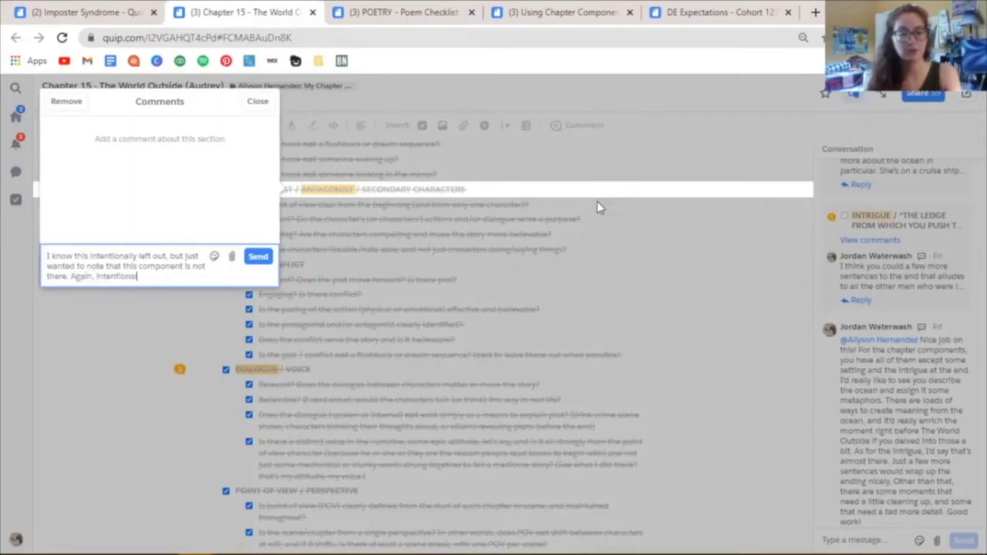
text(l, so)
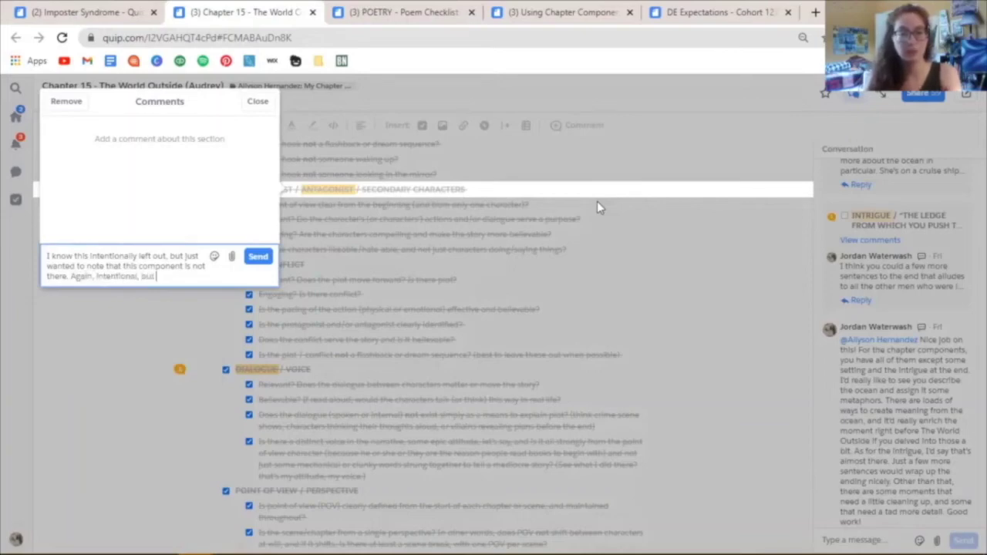
text( missing)
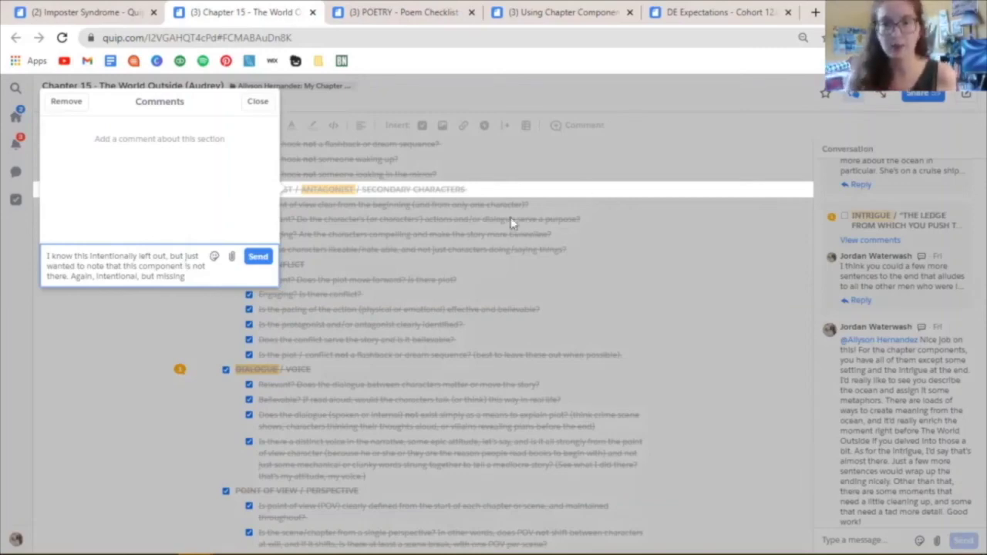
Switch to the Imposter Syndrome chapter and examine the PERSONAL STORY item in its component checklist
click(38, 12)
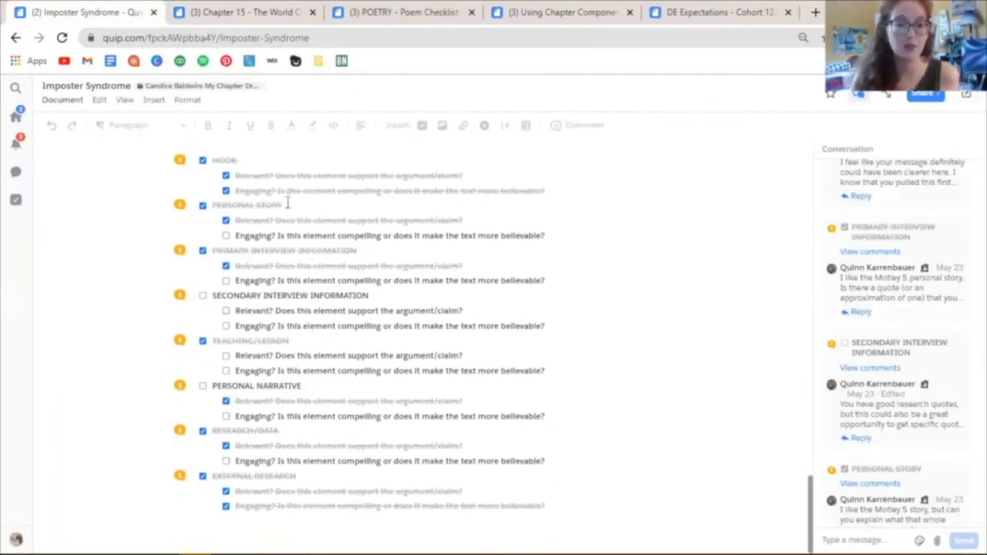
click(193, 203)
drag(260, 203, 213, 205)
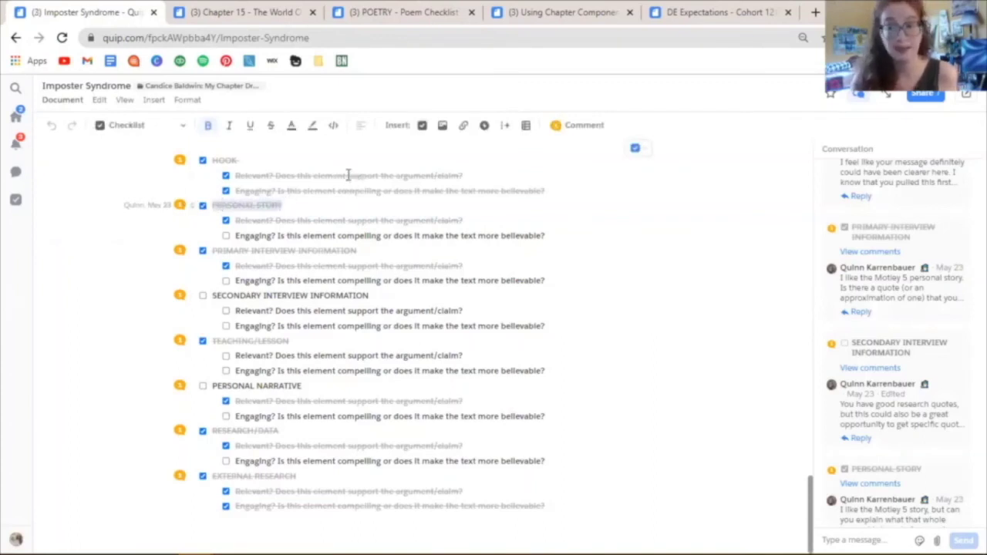
click(349, 209)
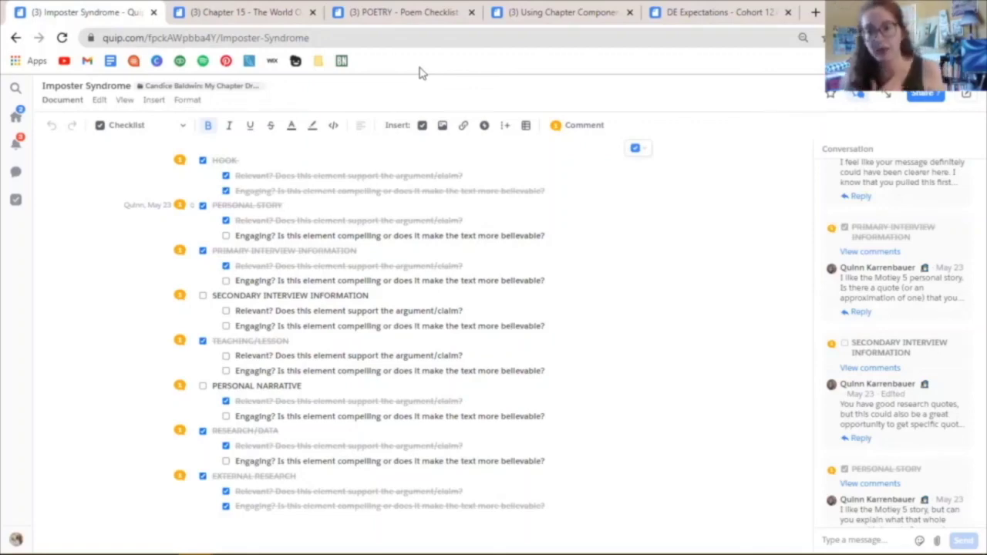
Look back through the highlighted Imposter Syndrome text up to its opening quote, and return to the Chapter 15 comment draft
scroll(592, 235, up, 20)
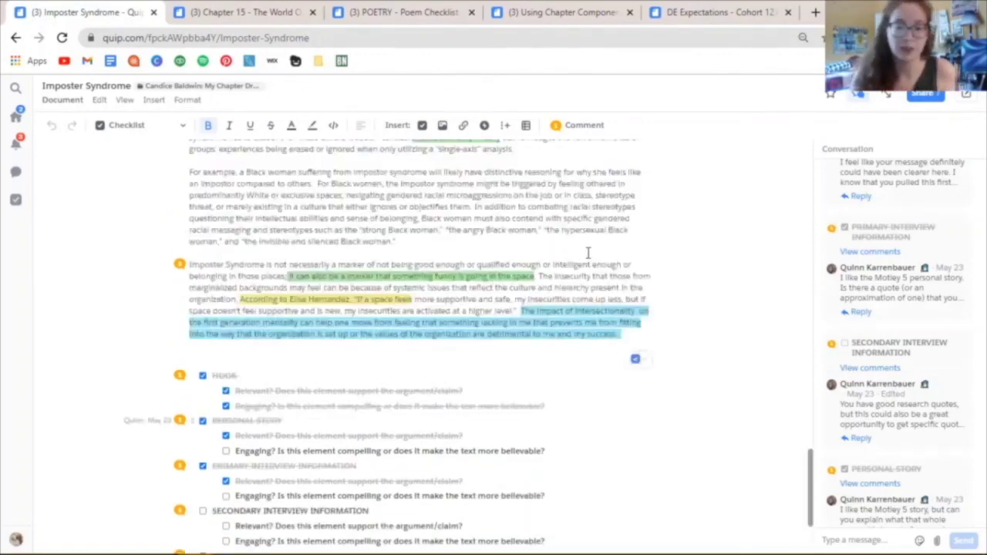
scroll(592, 227, up, 10)
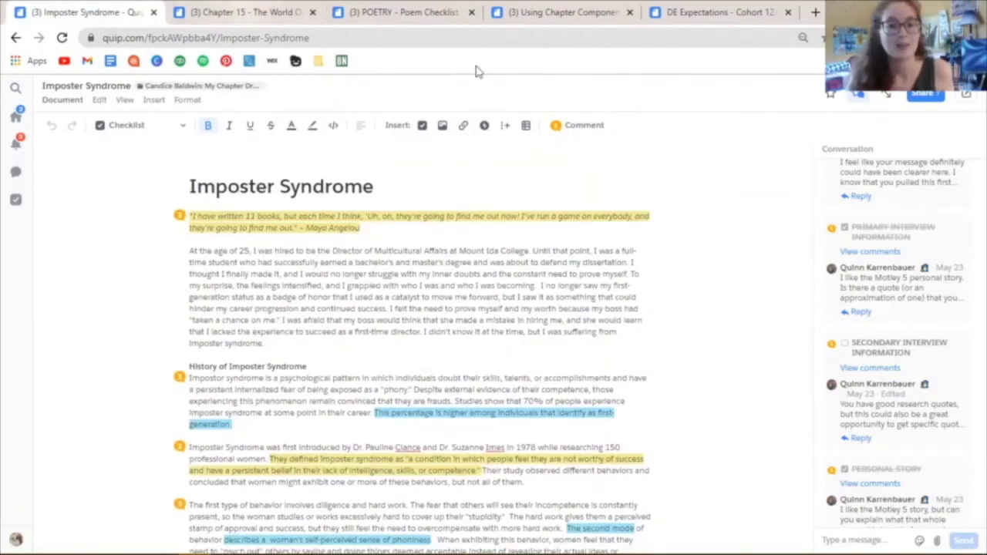
key(ctrl+Tab)
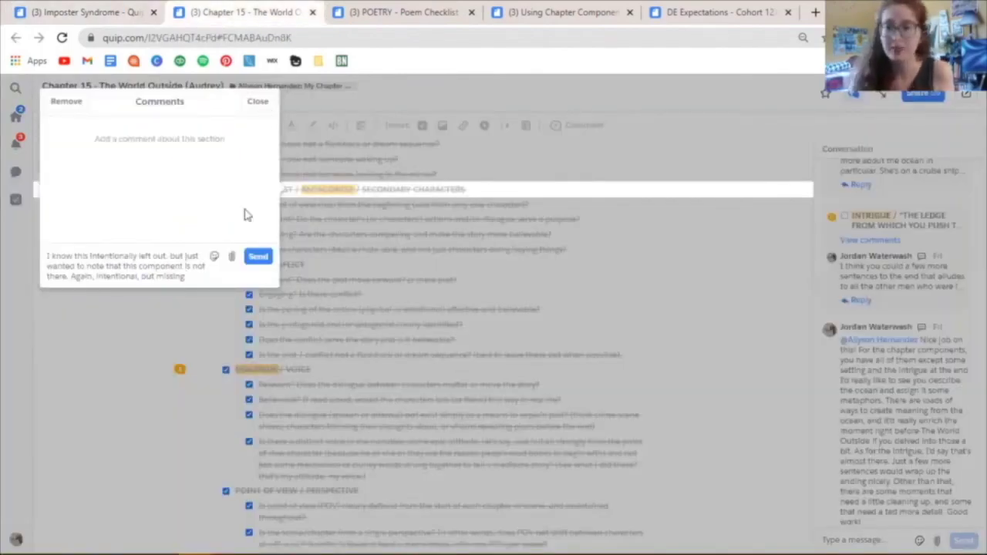